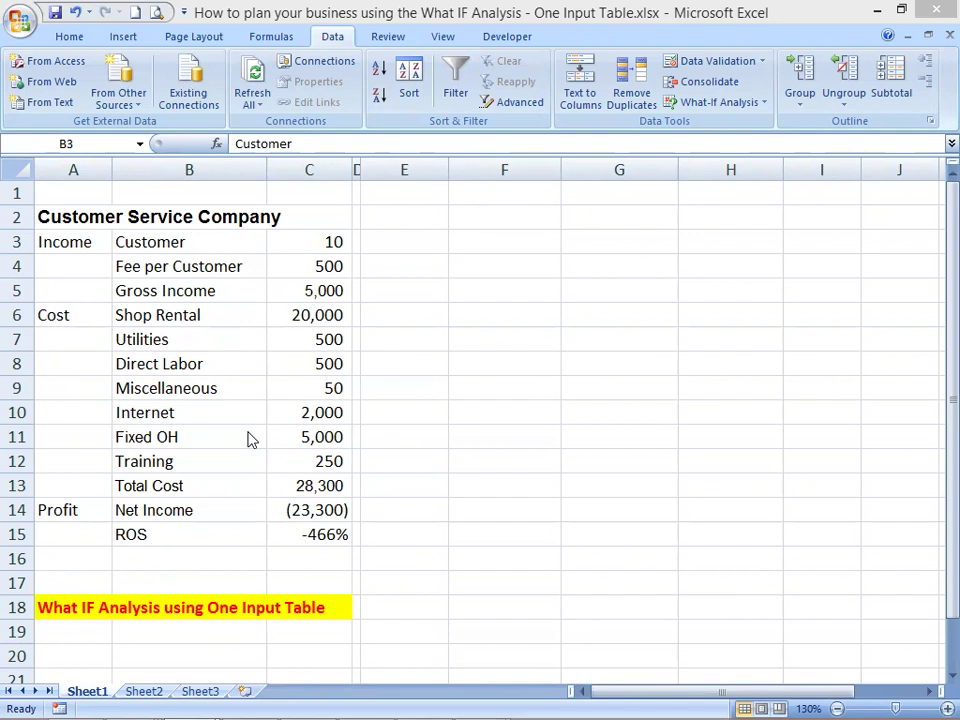
- Examine the amounts and formulas of the cost items from Shop Rental through Total Cost
click(310, 316)
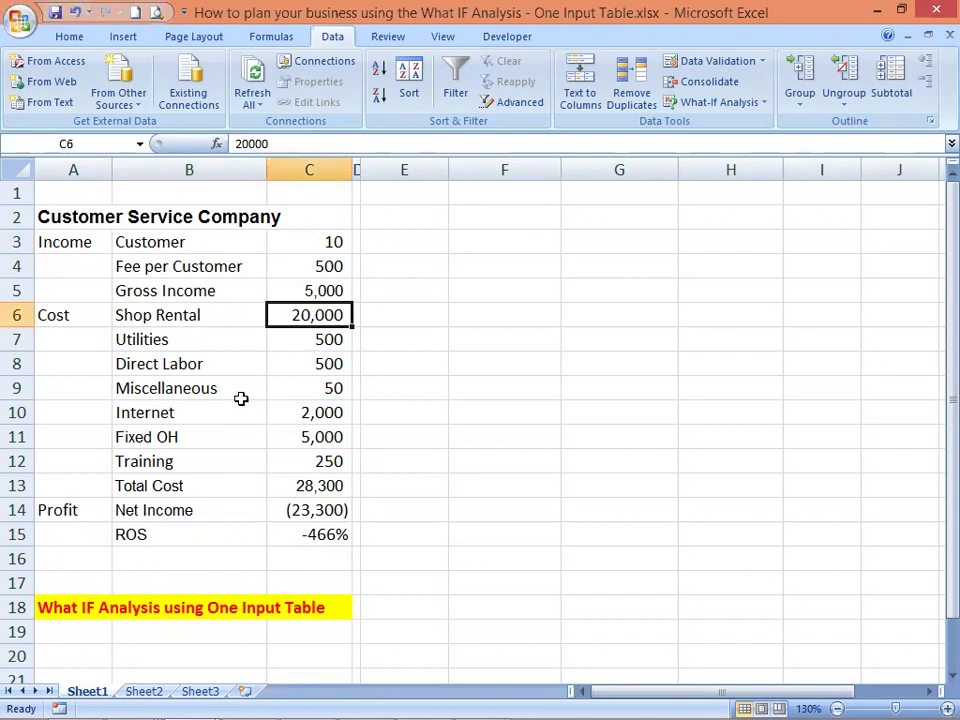
click(314, 342)
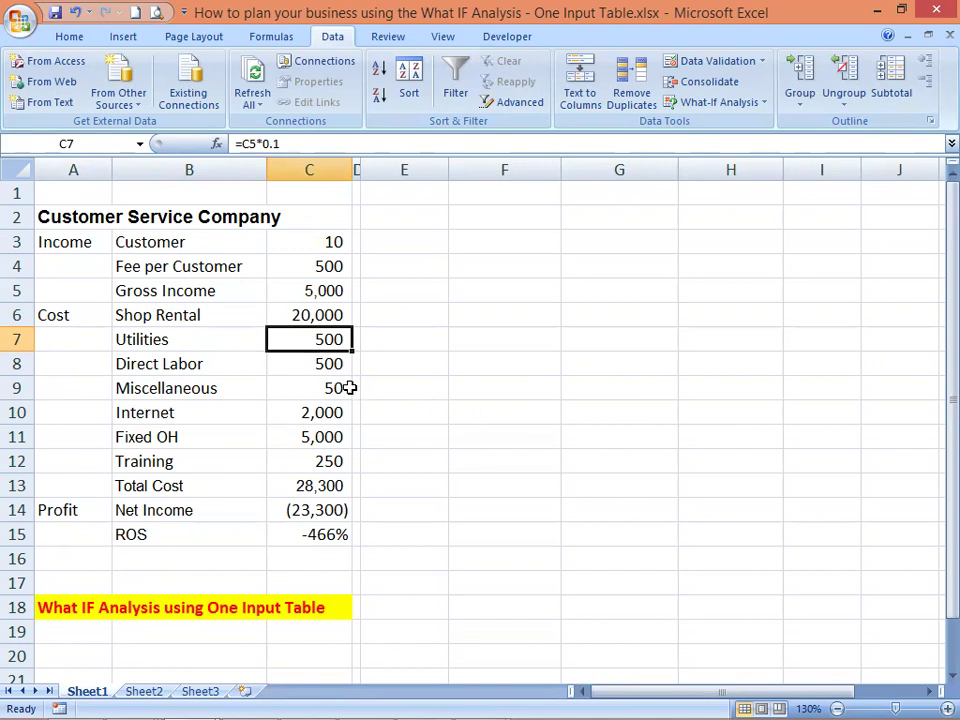
click(322, 361)
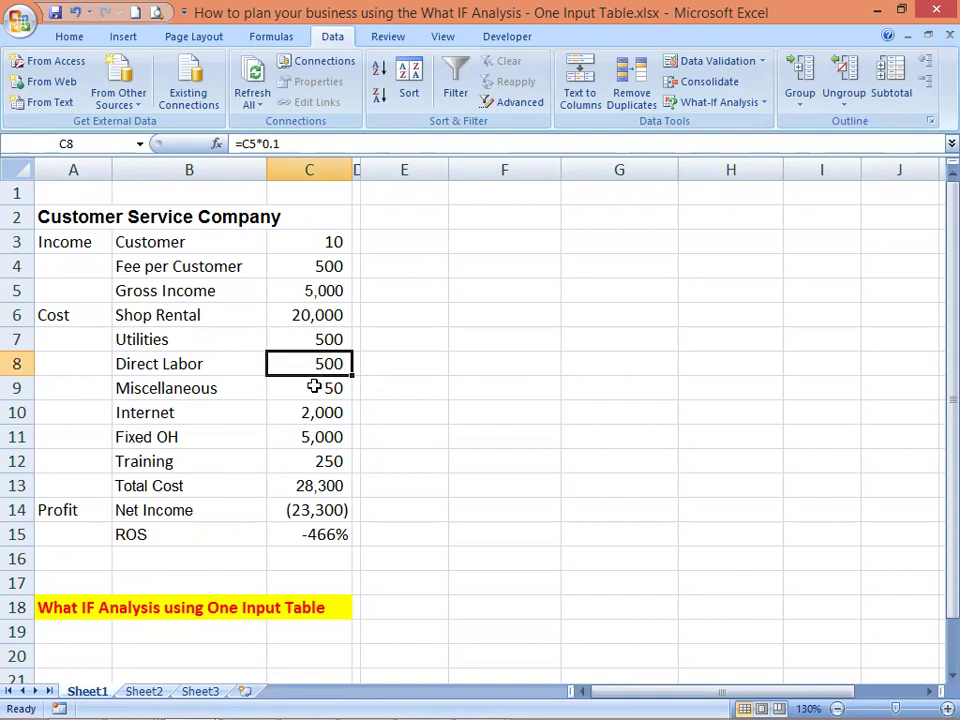
click(314, 386)
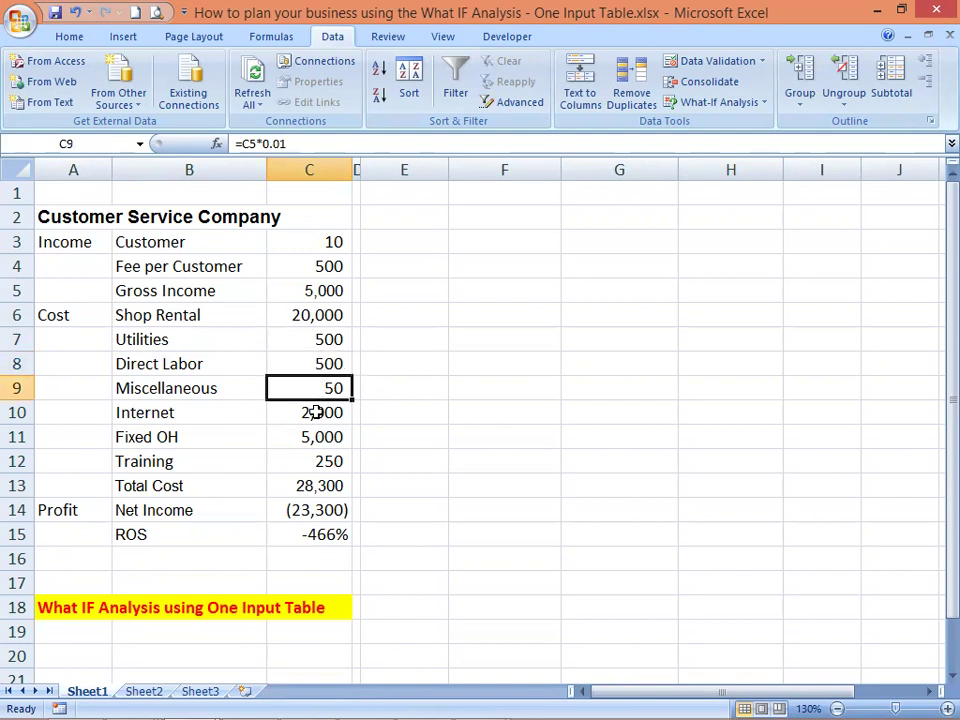
click(316, 411)
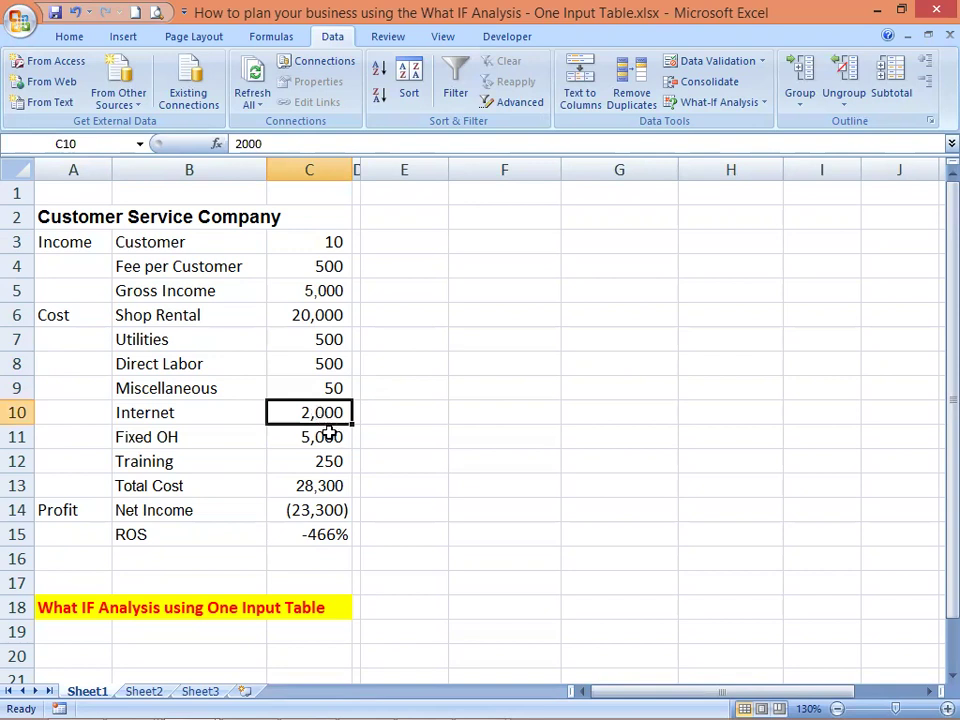
click(323, 432)
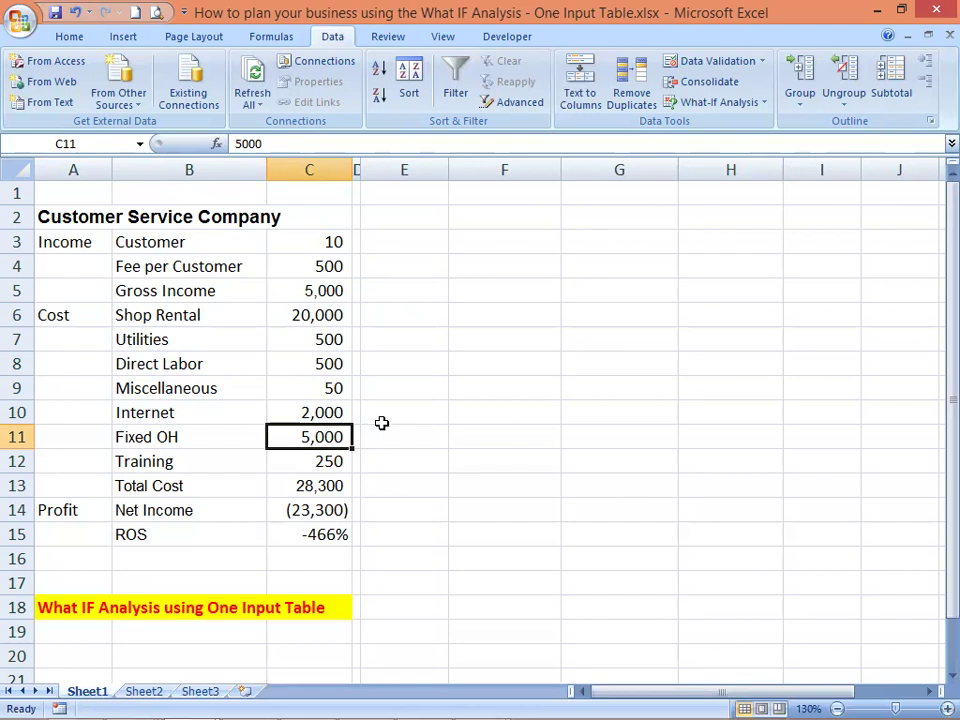
click(319, 453)
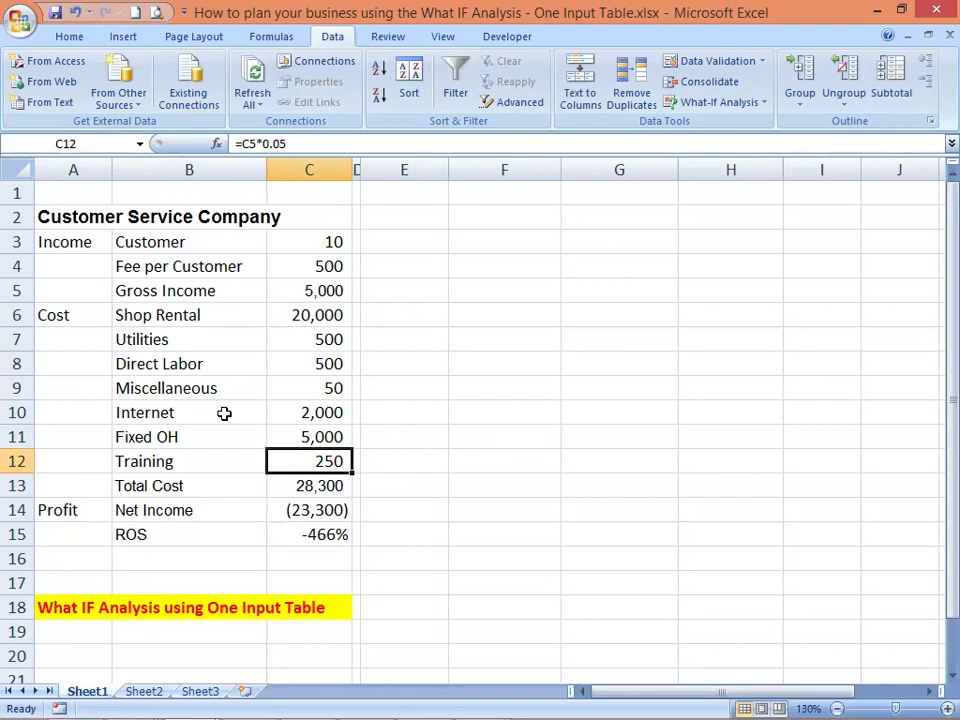
drag(167, 313, 319, 460)
click(315, 483)
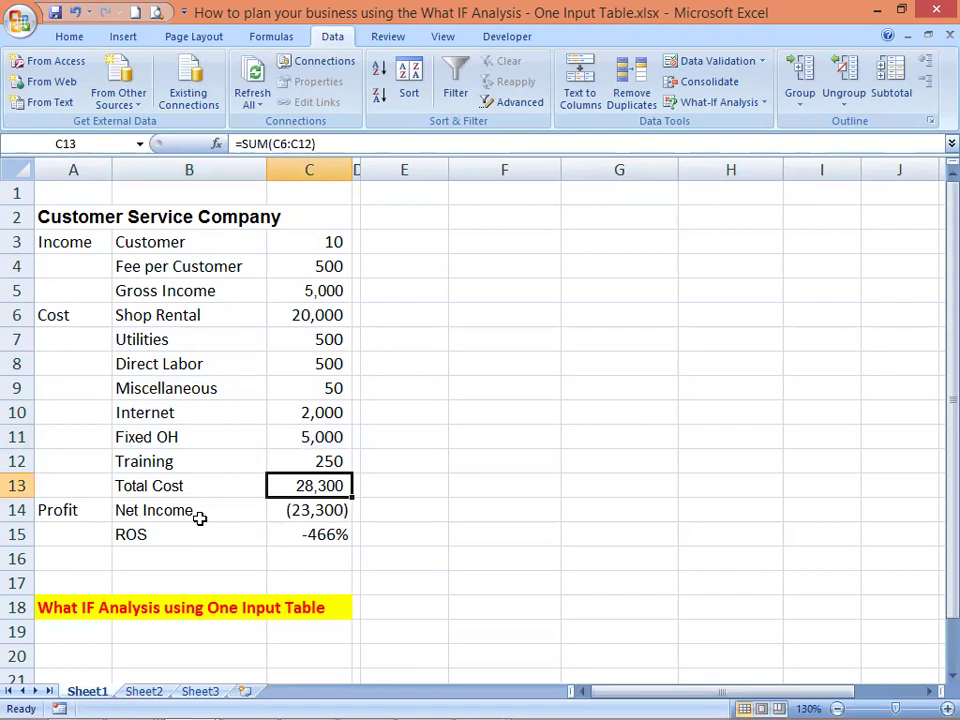
- Examine how Gross Income, Total Cost, Net Income and ROS are calculated from the Customer count
click(308, 289)
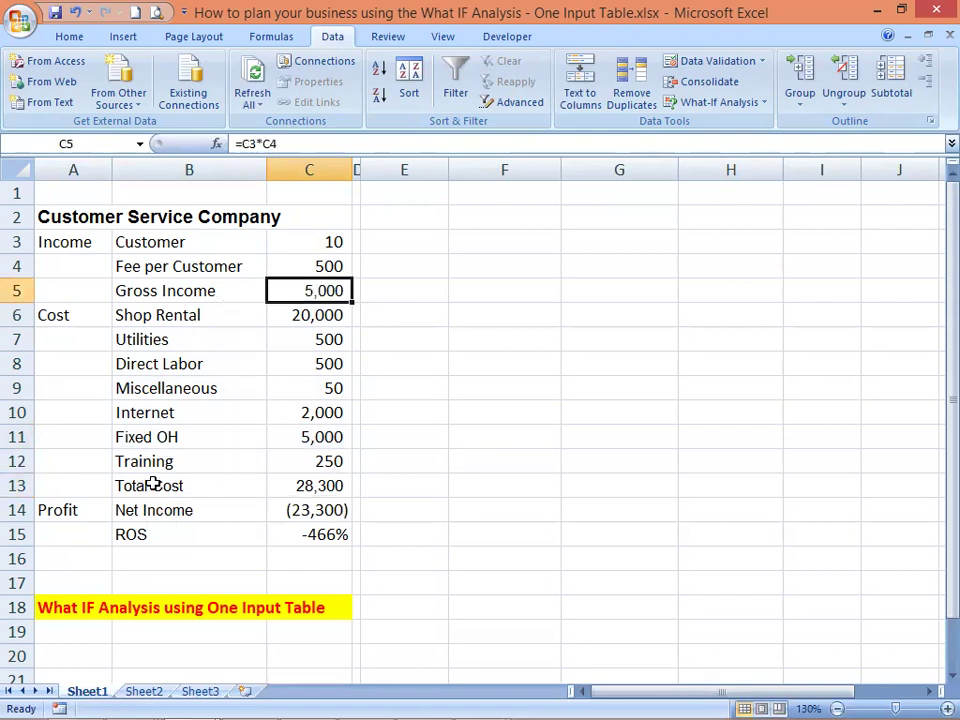
click(305, 485)
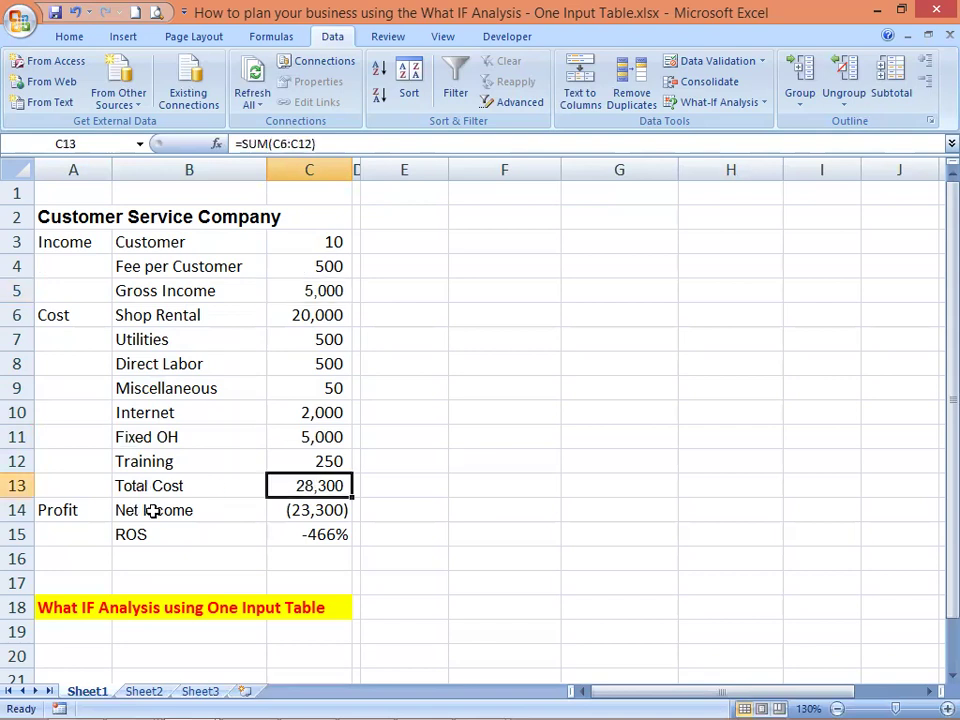
click(297, 510)
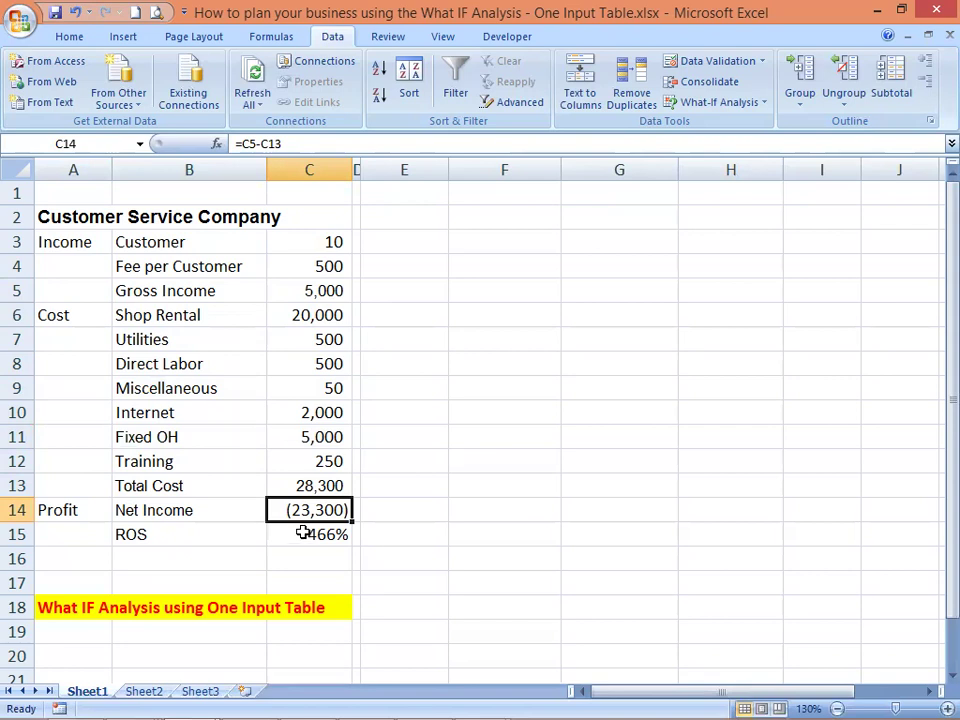
click(301, 534)
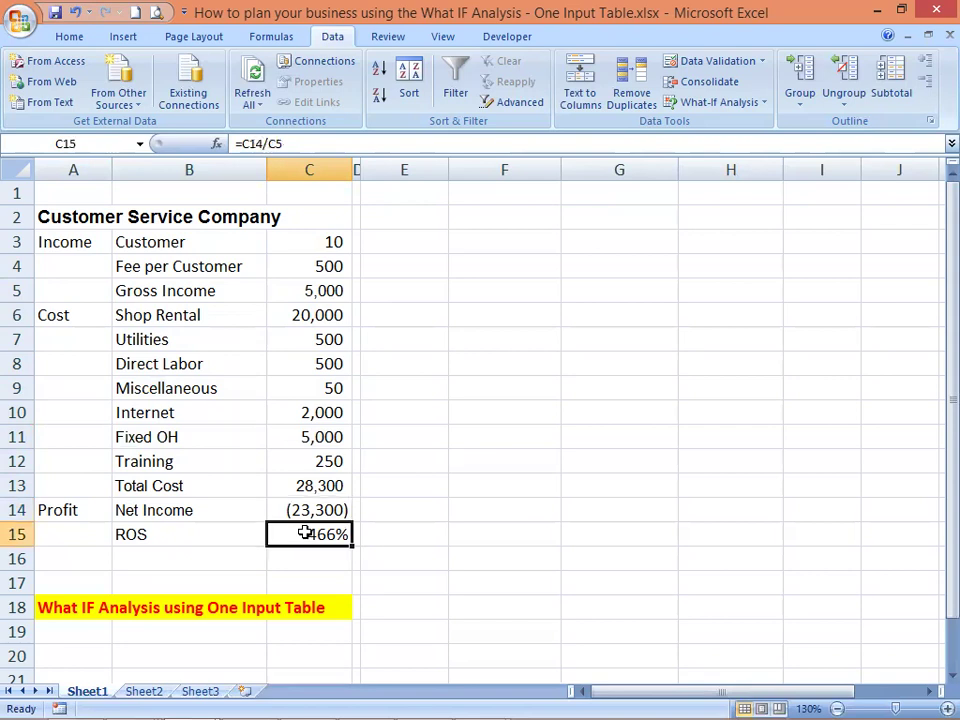
click(324, 242)
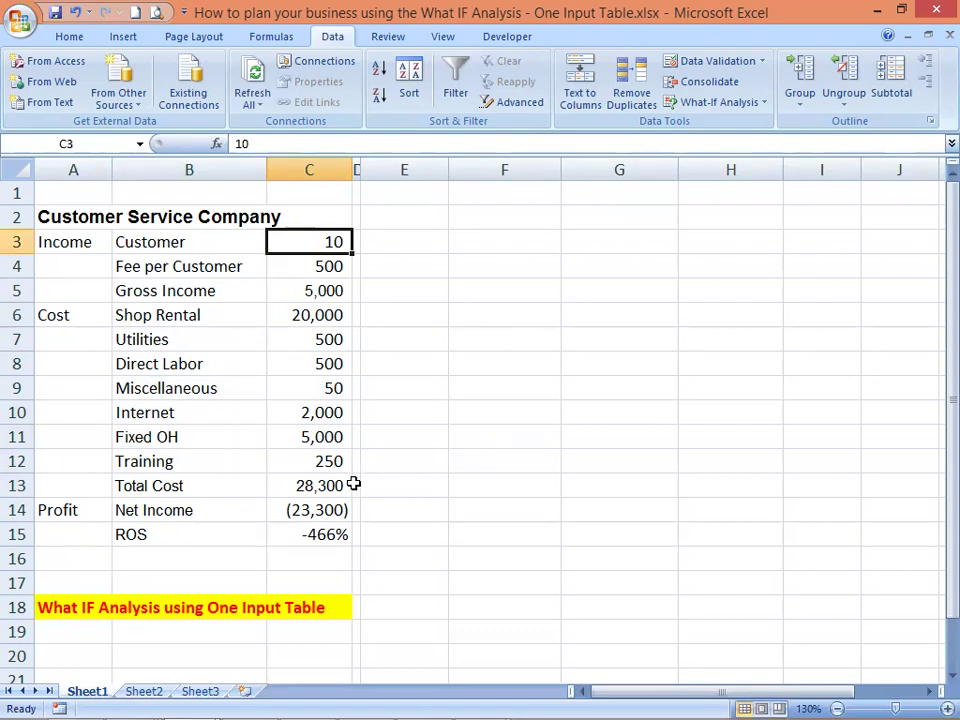
click(298, 511)
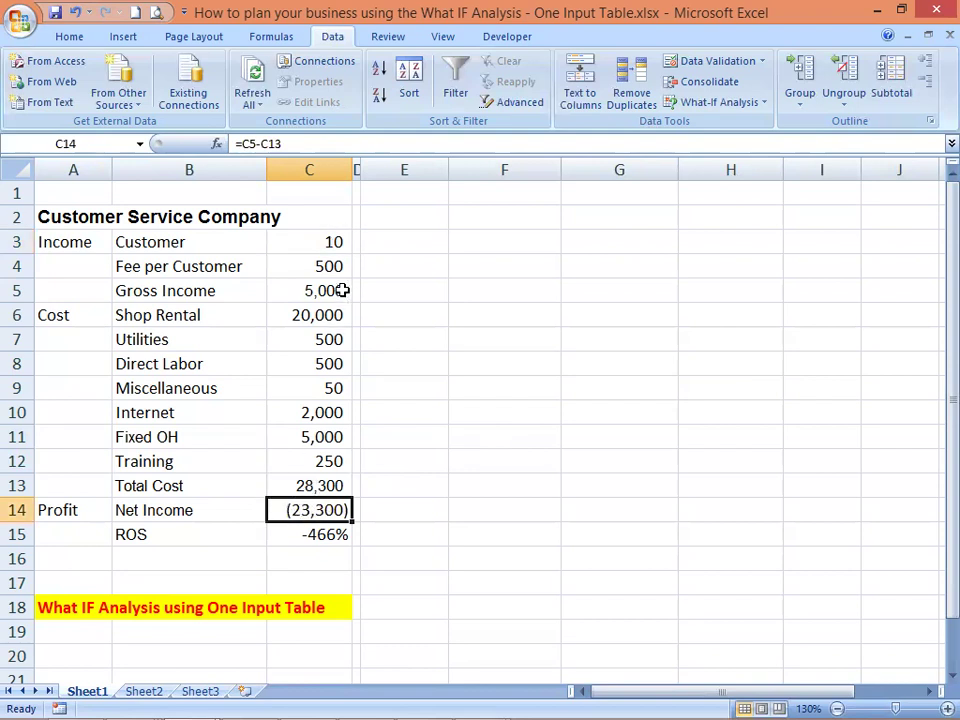
- Set the Customer count in C3 to 50 and check the Net Income
click(327, 242)
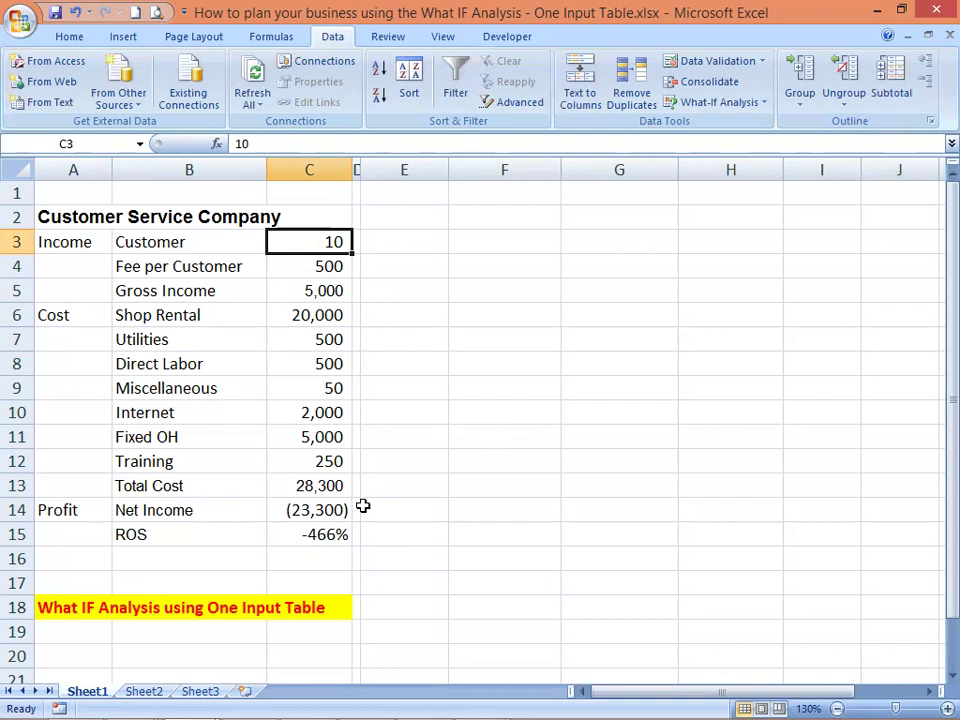
text(50)
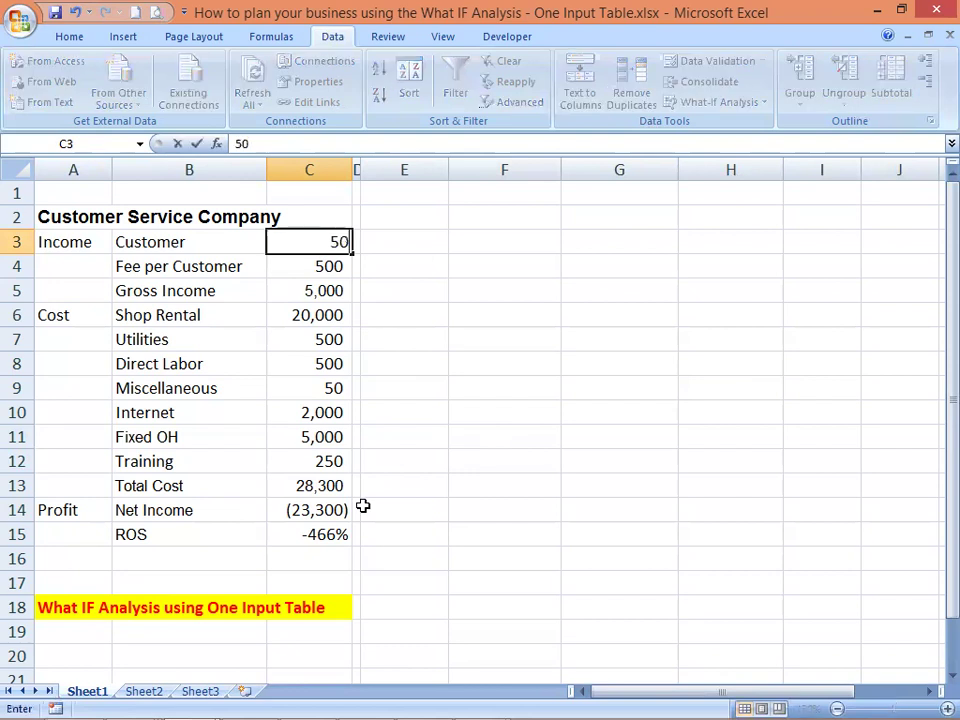
key(Return)
click(310, 510)
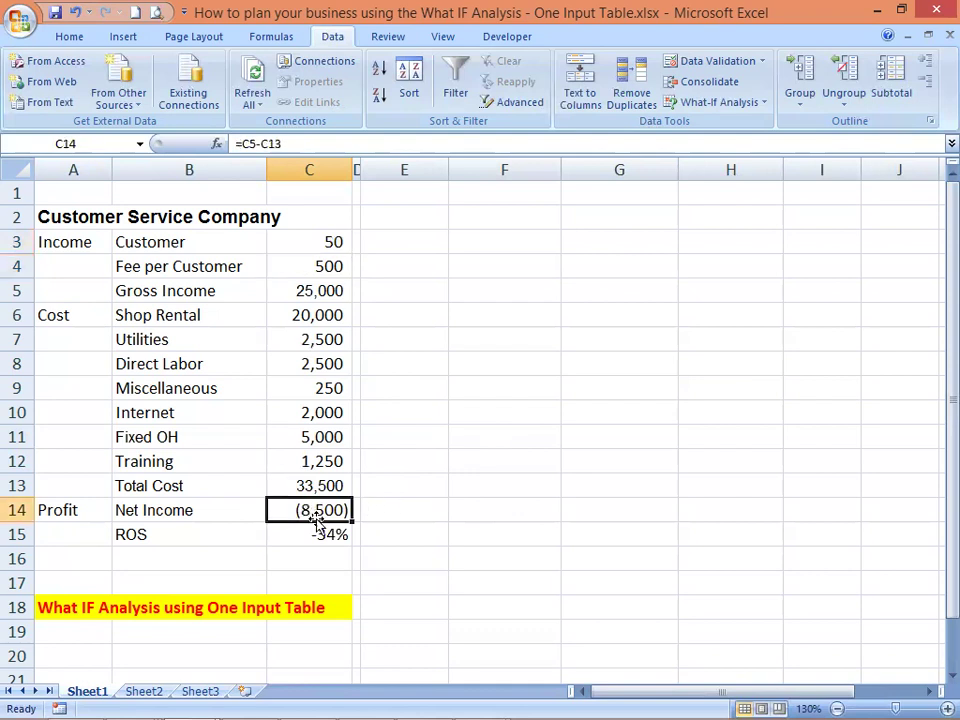
- Set the Customer count in C3 to 100 and check the ROS, Net Income and Gross Income
click(317, 242)
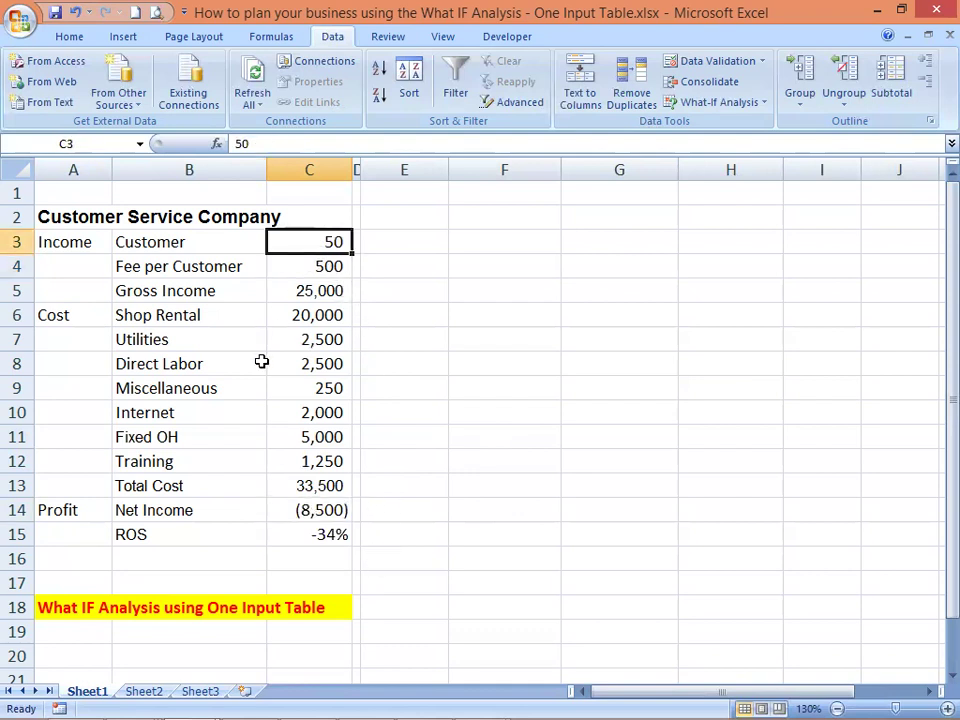
text(100)
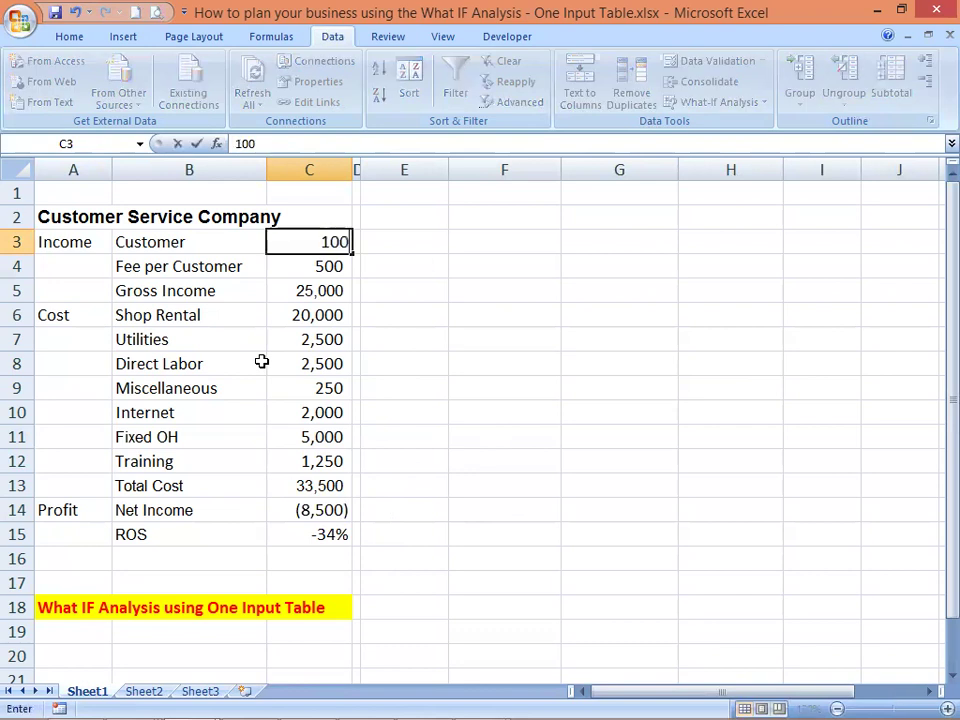
key(Return)
click(339, 532)
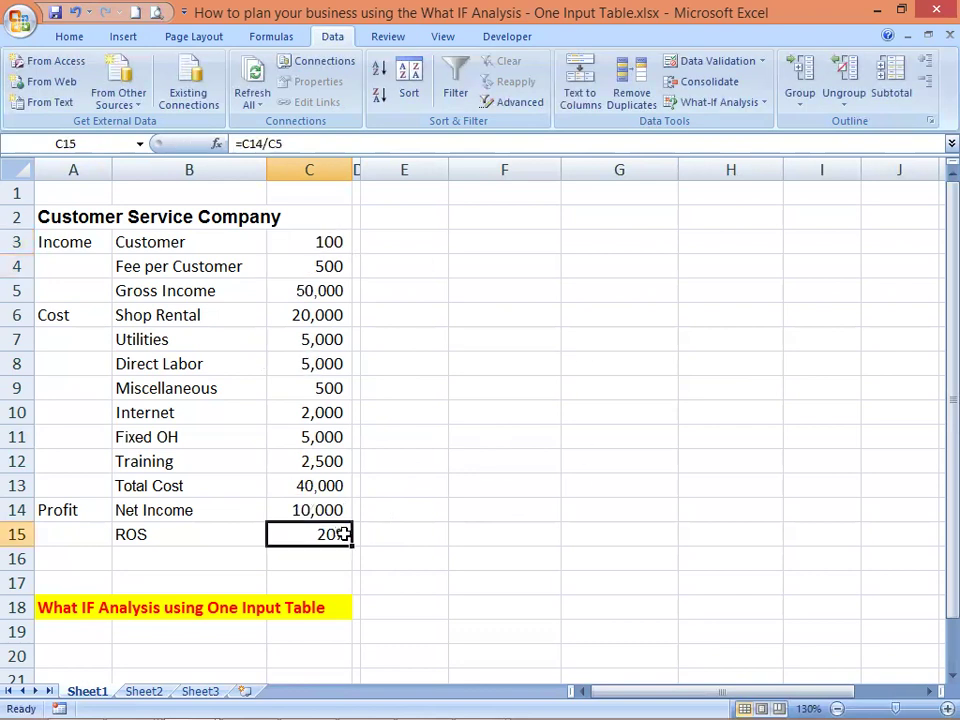
click(328, 512)
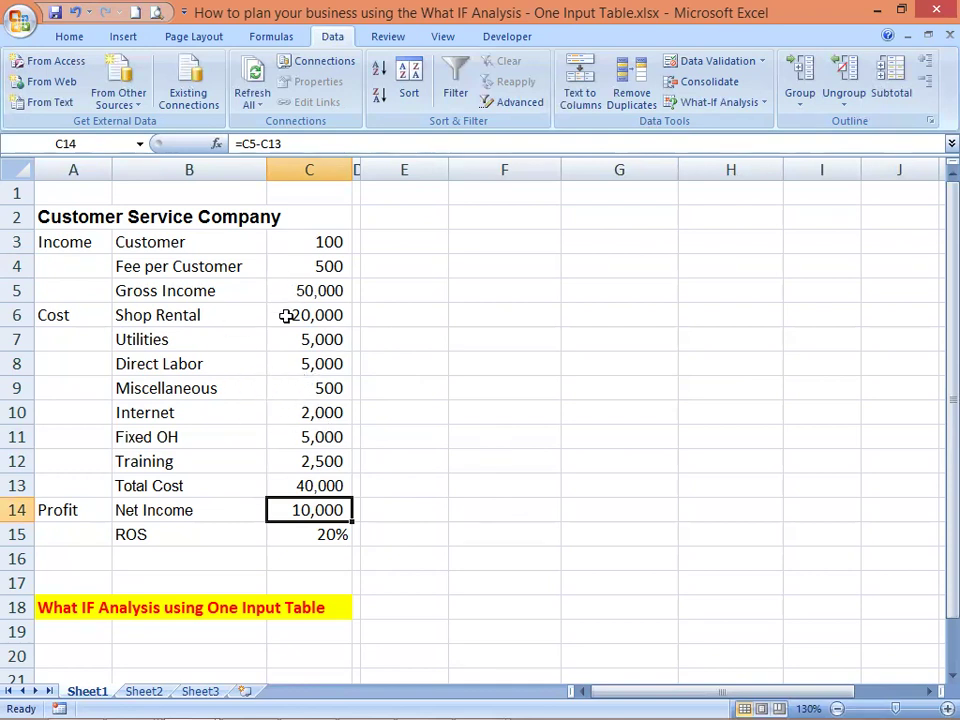
click(309, 244)
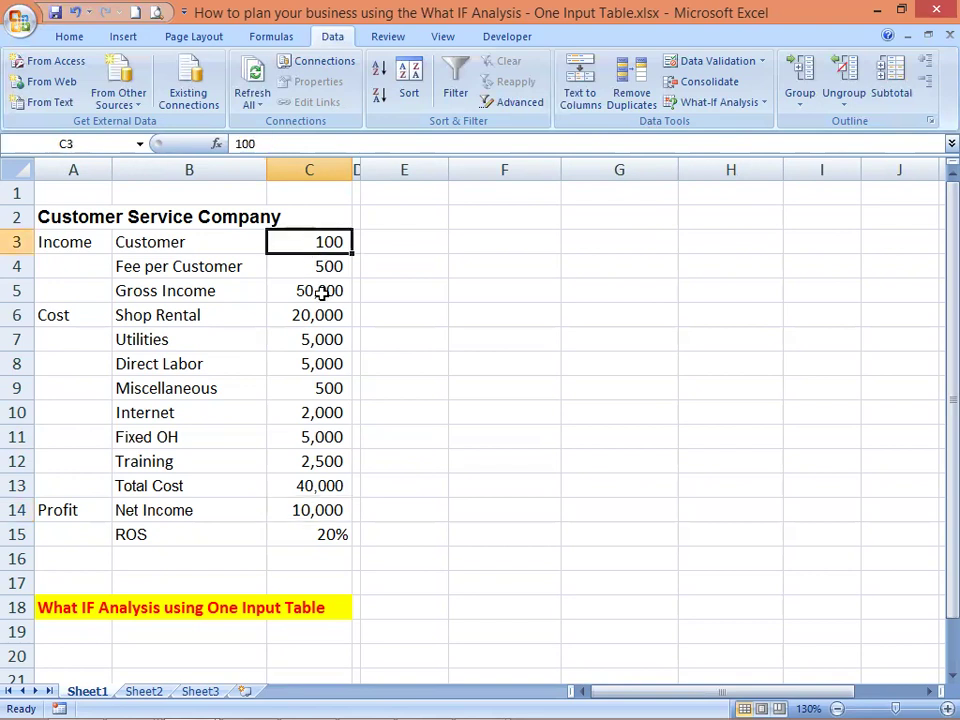
click(319, 291)
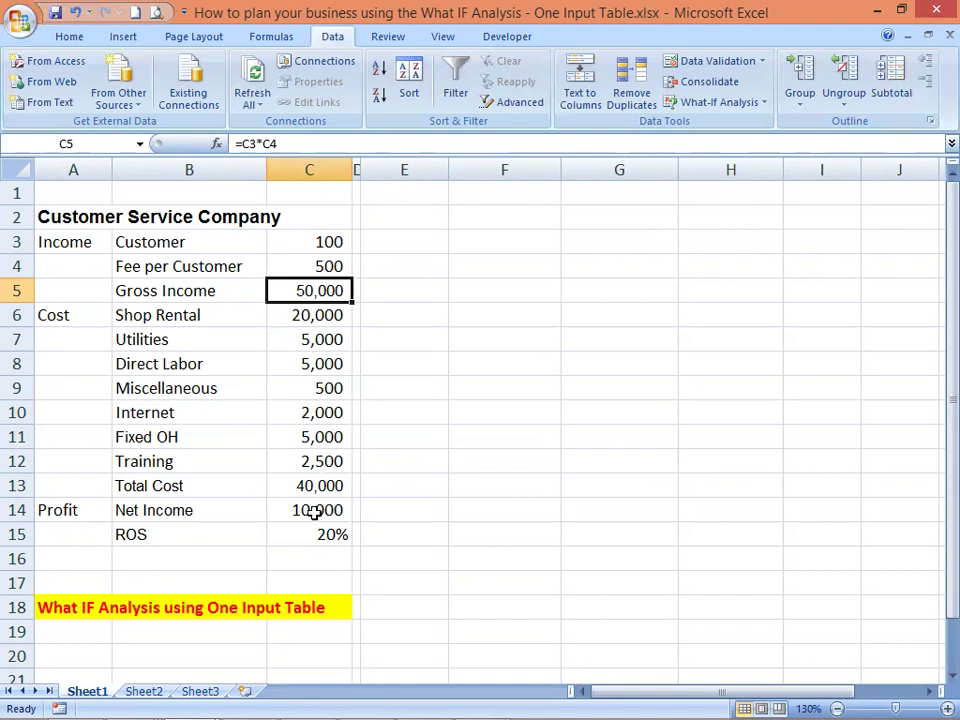
click(311, 244)
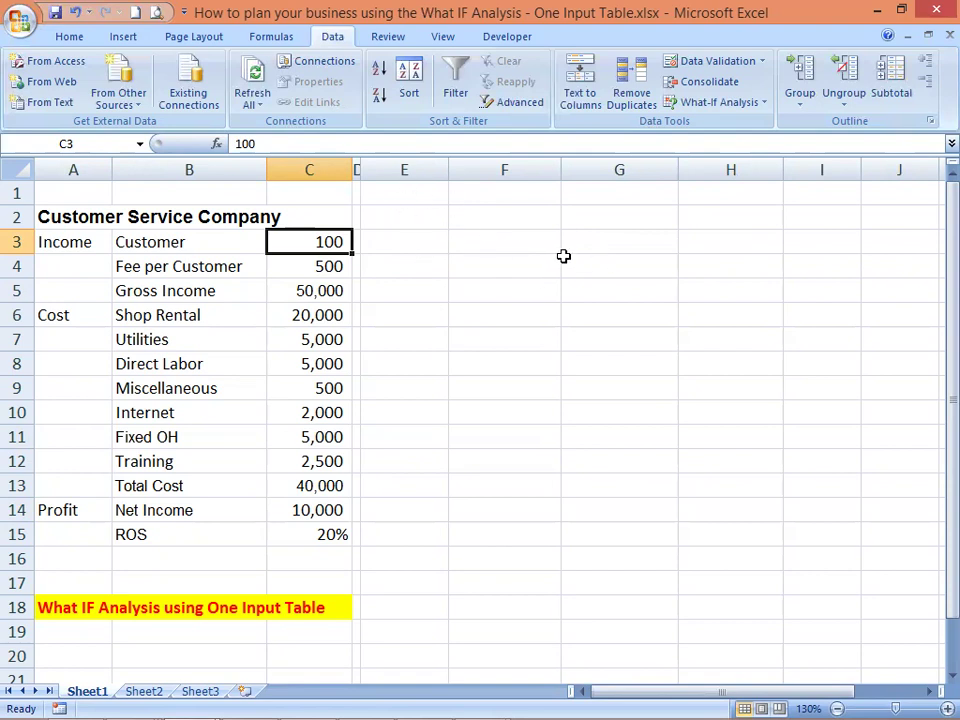
- Enter the table headings Customer in E1 and Gross Income in F1
click(415, 194)
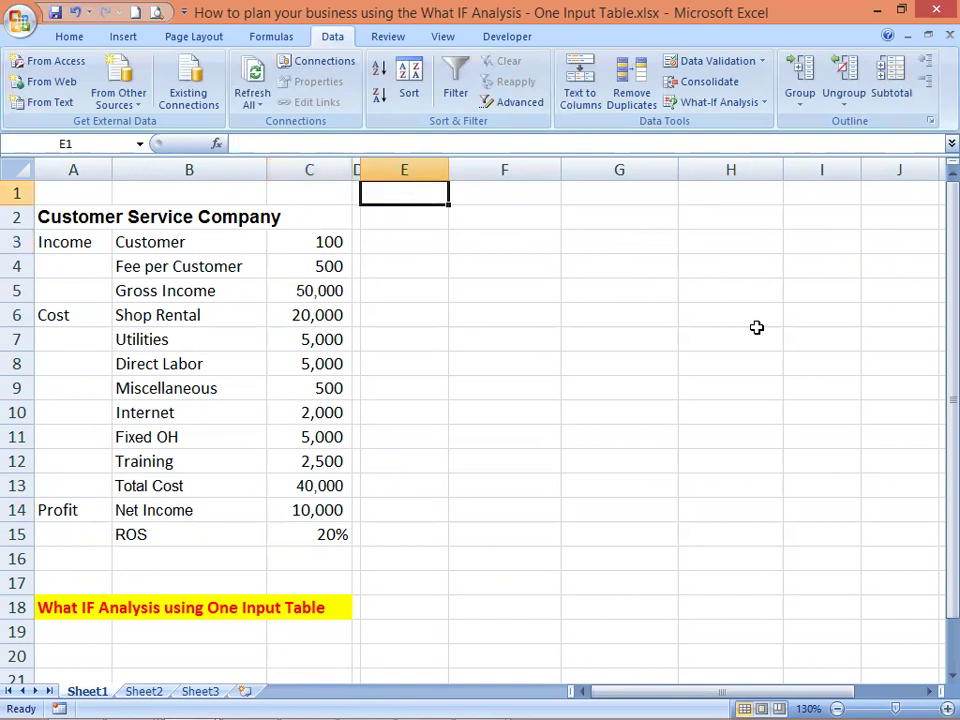
text(Cu)
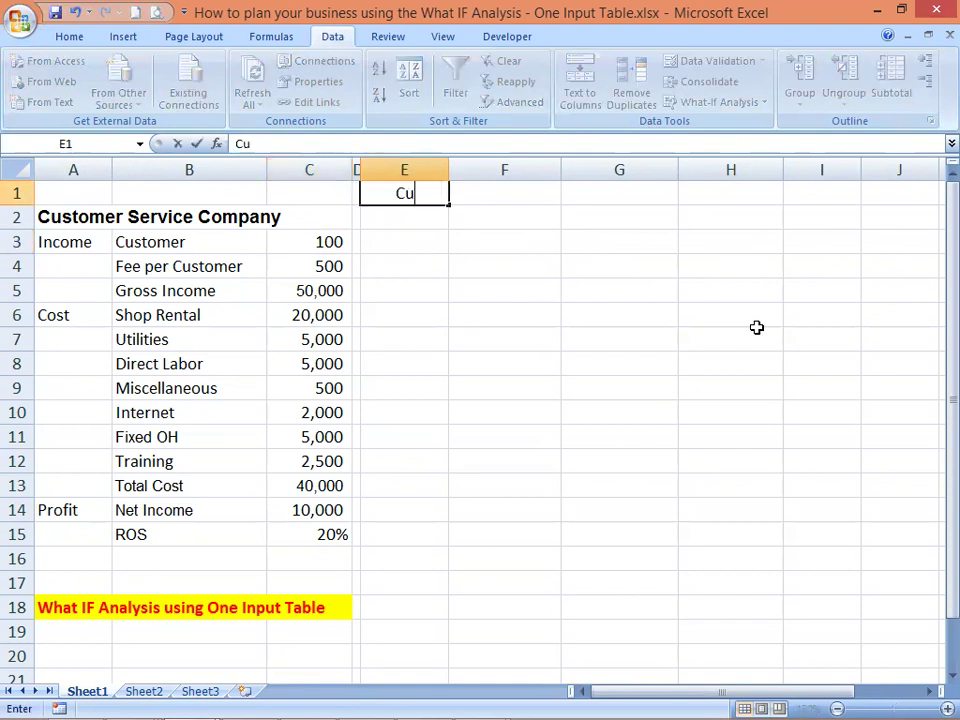
text(stomer)
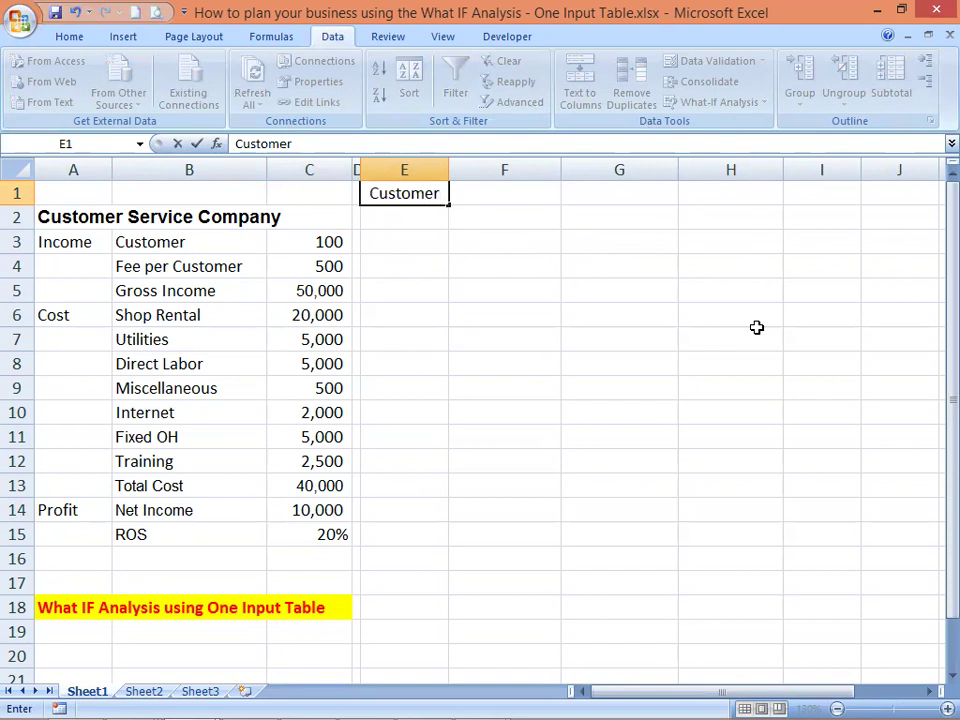
key(Tab)
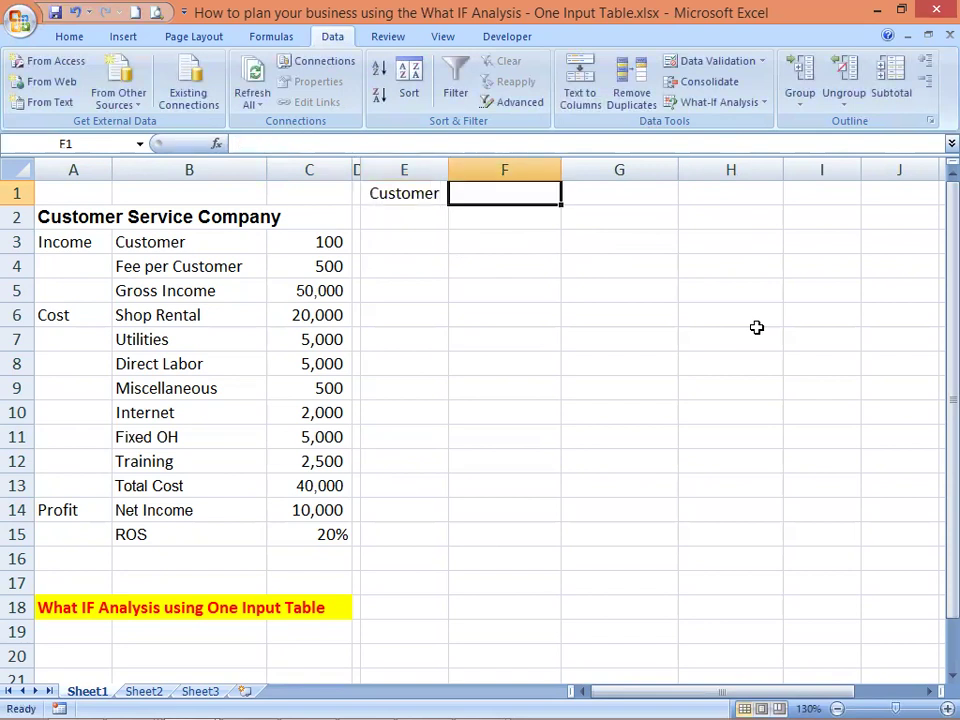
text(G)
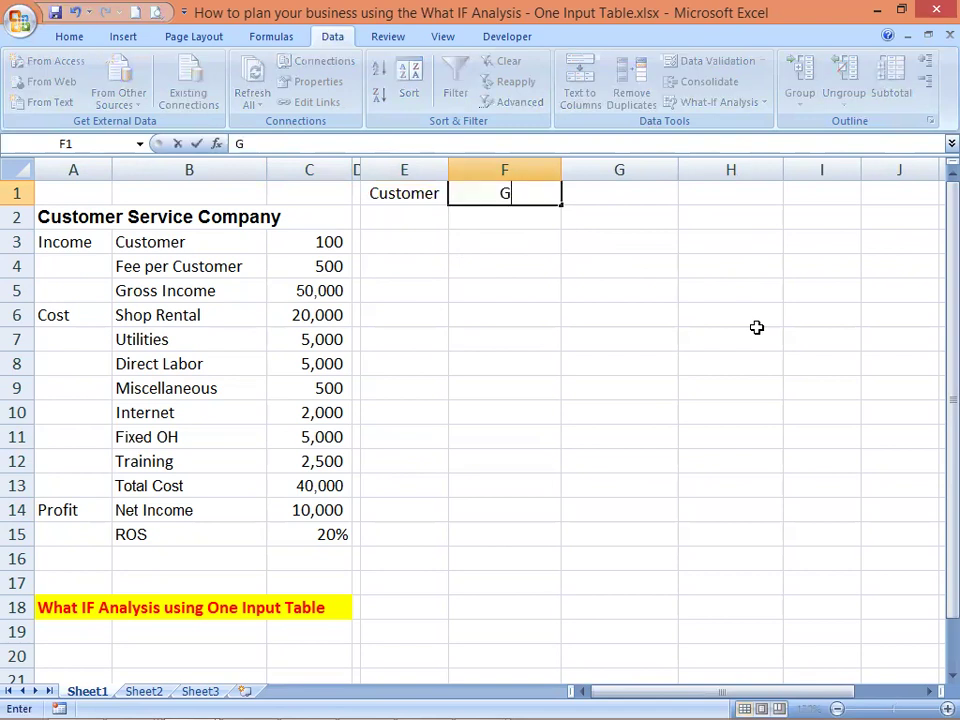
text(ross)
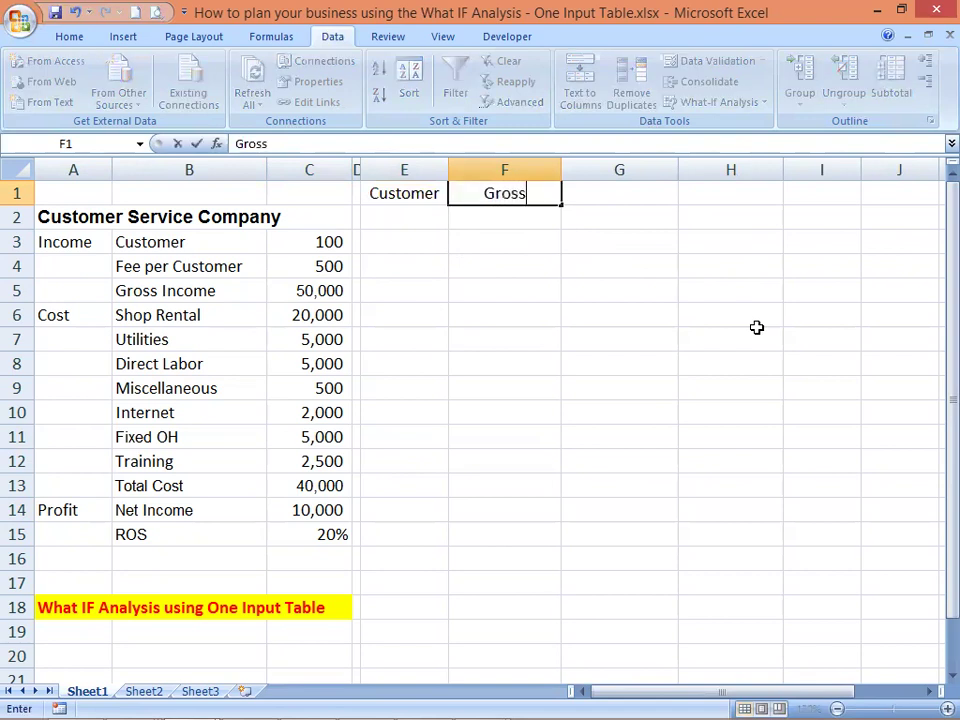
text( I)
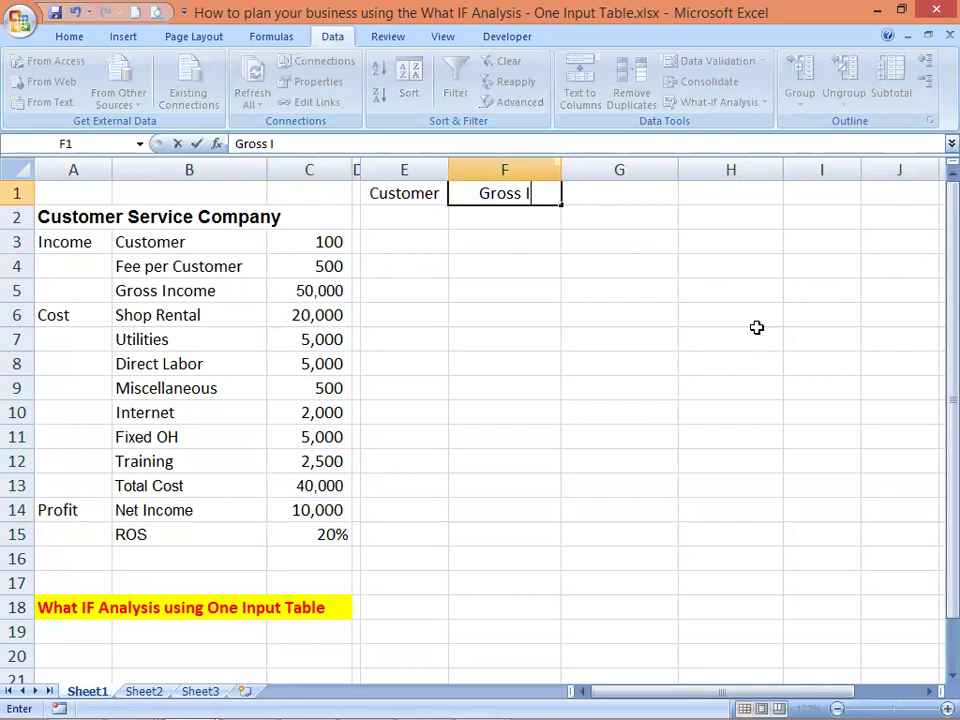
text(ncome)
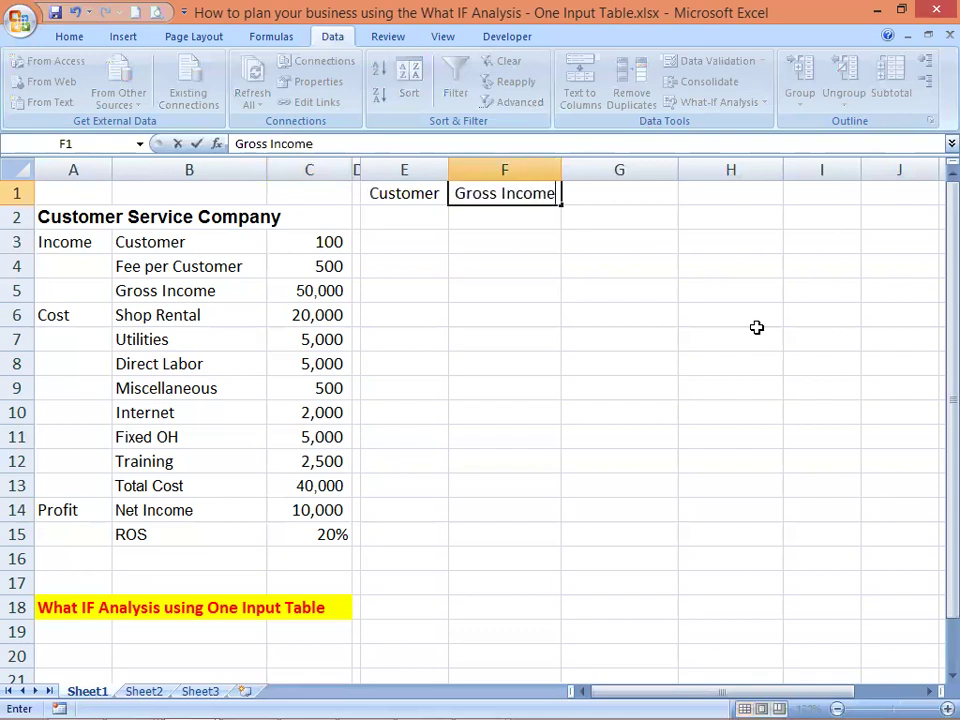
key(Tab)
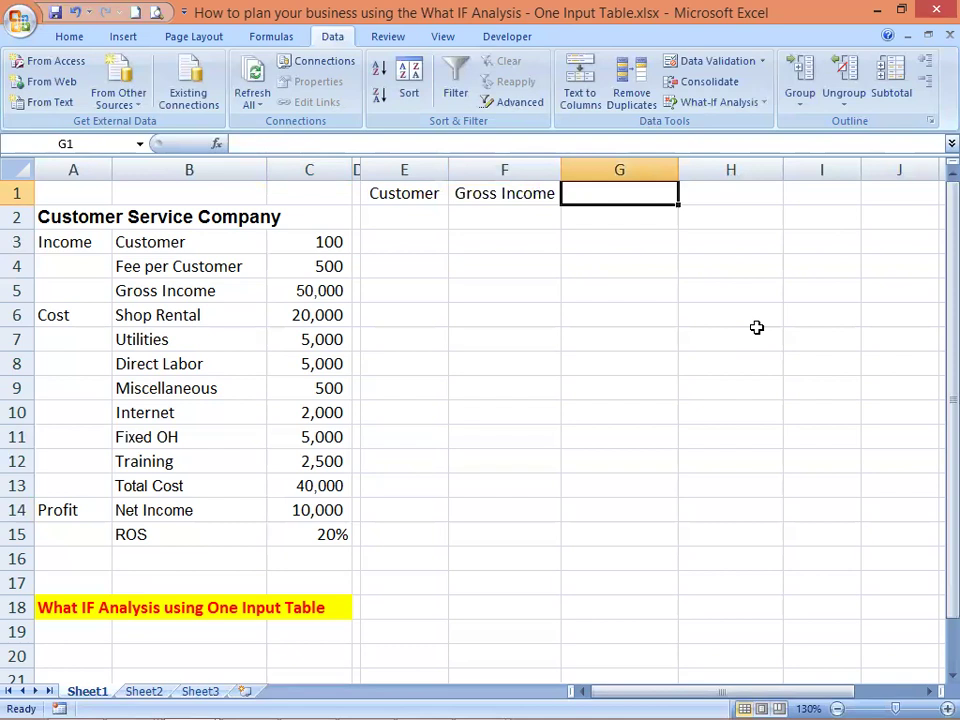
- Add the headings Total Cost in G1 and Net Income in H1
text(Total)
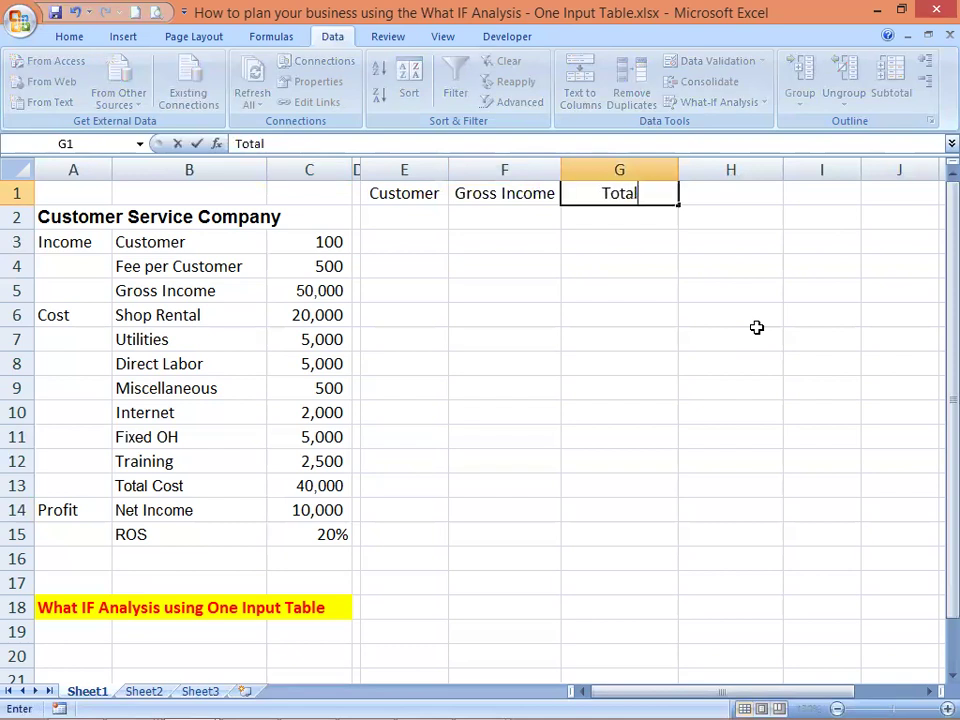
text( Cost)
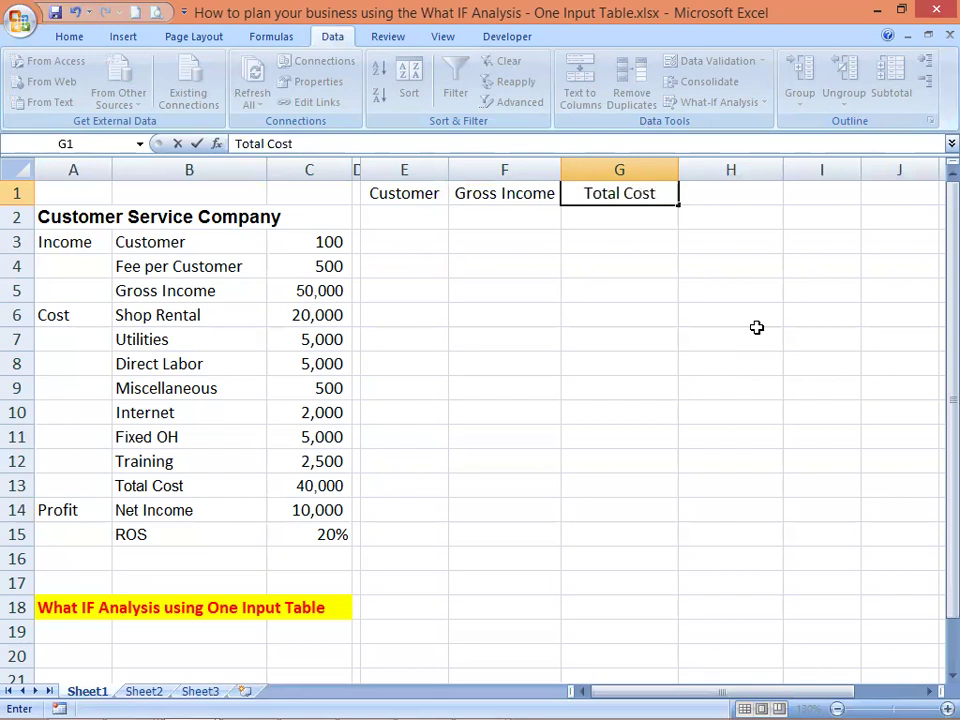
key(Tab)
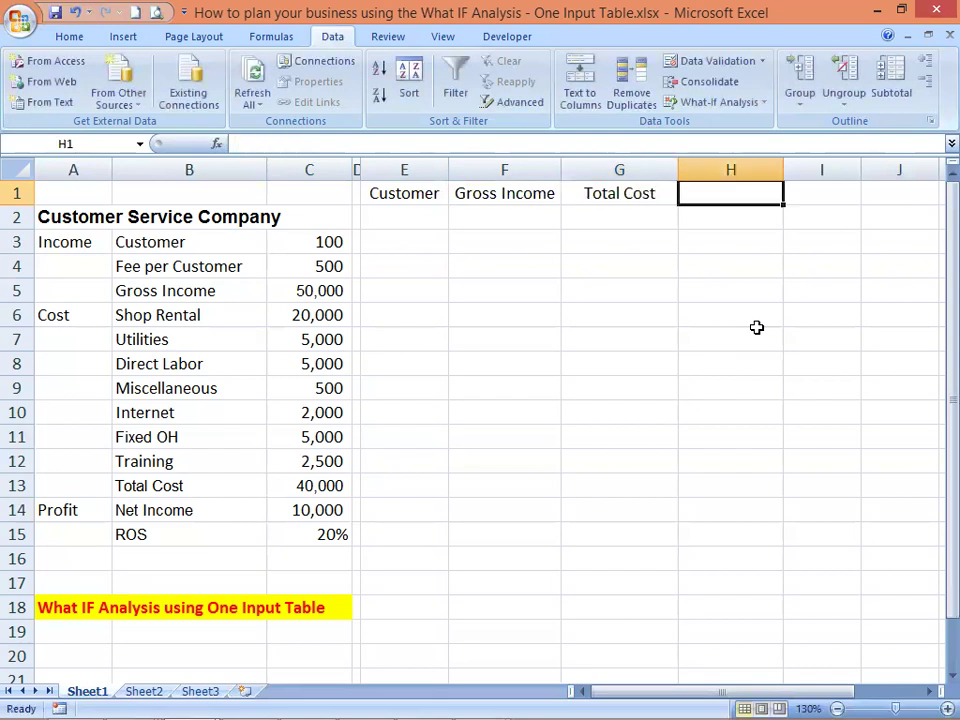
text(Net)
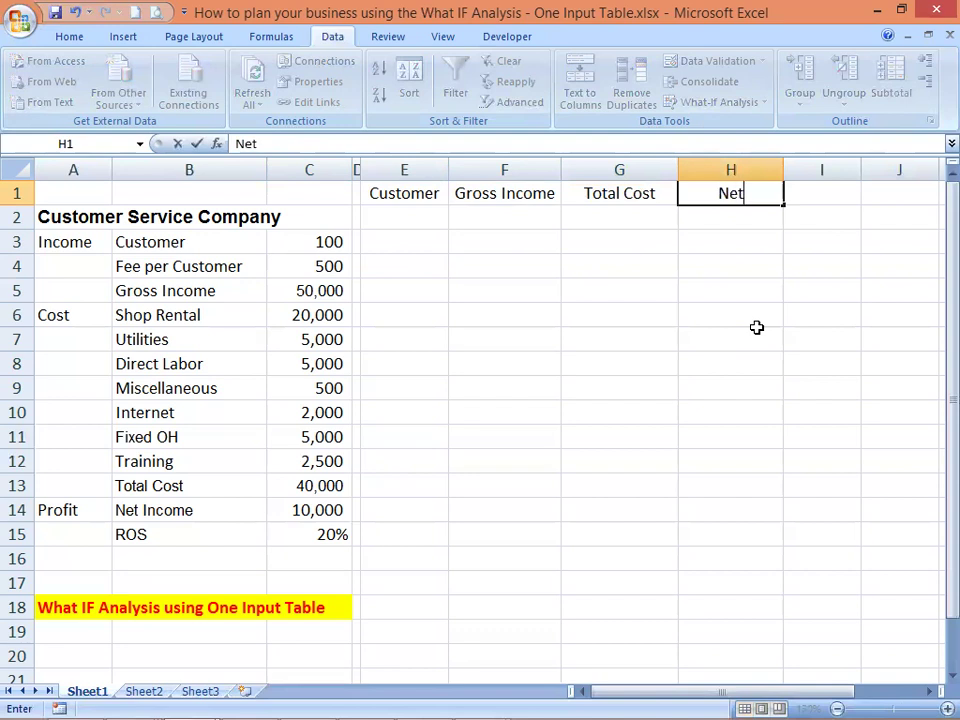
text( In)
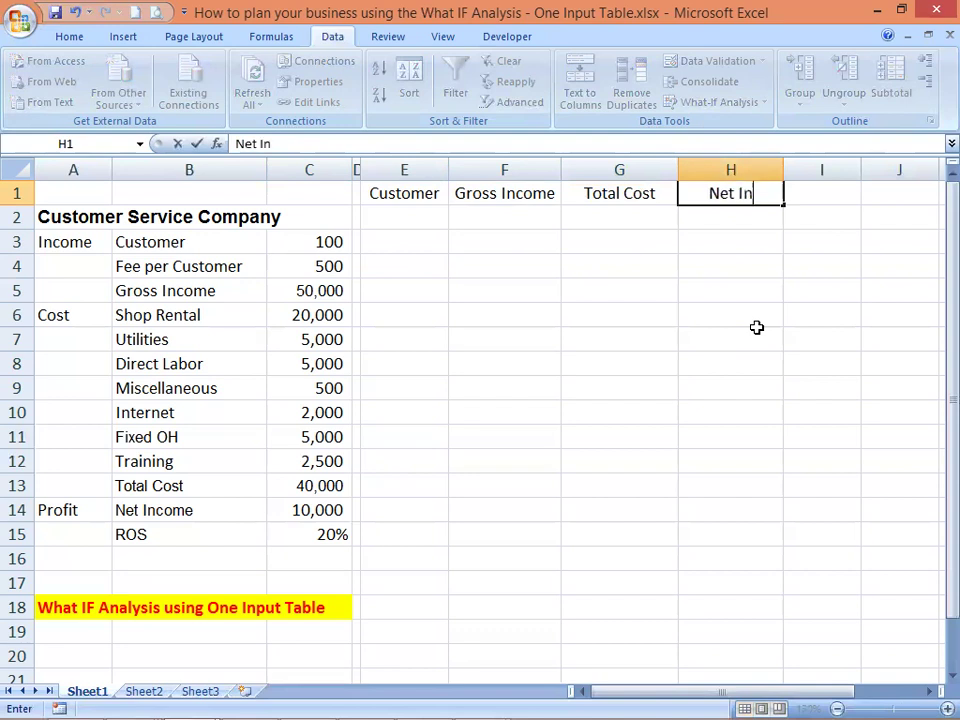
text(conm)
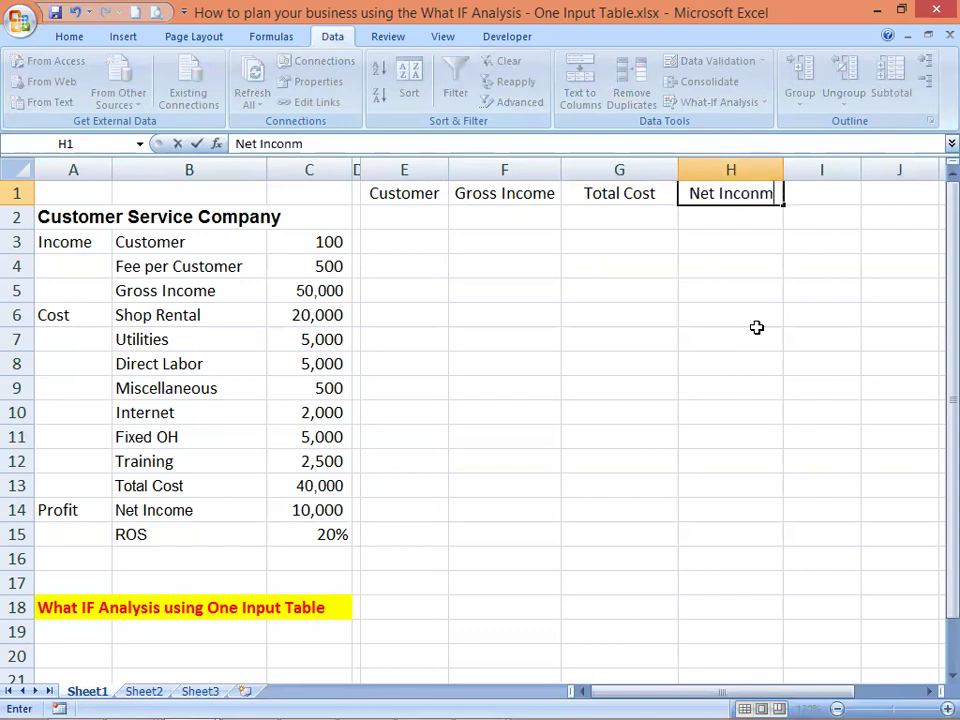
key(BackSpace)
key(BackSpace)
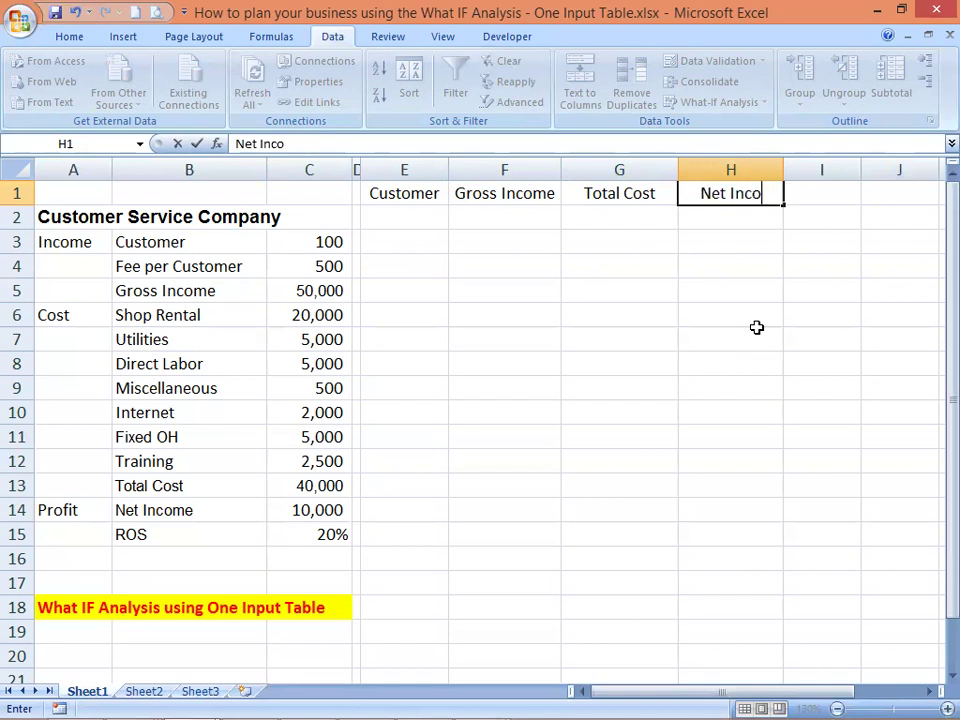
text(mr)
key(BackSpace)
text(e)
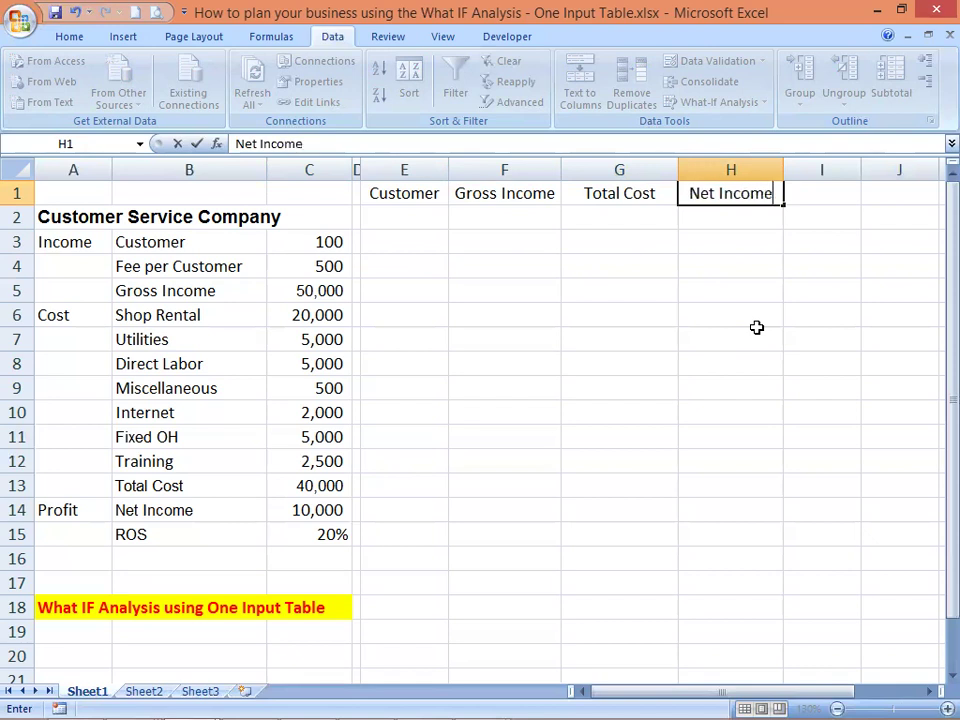
key(Tab)
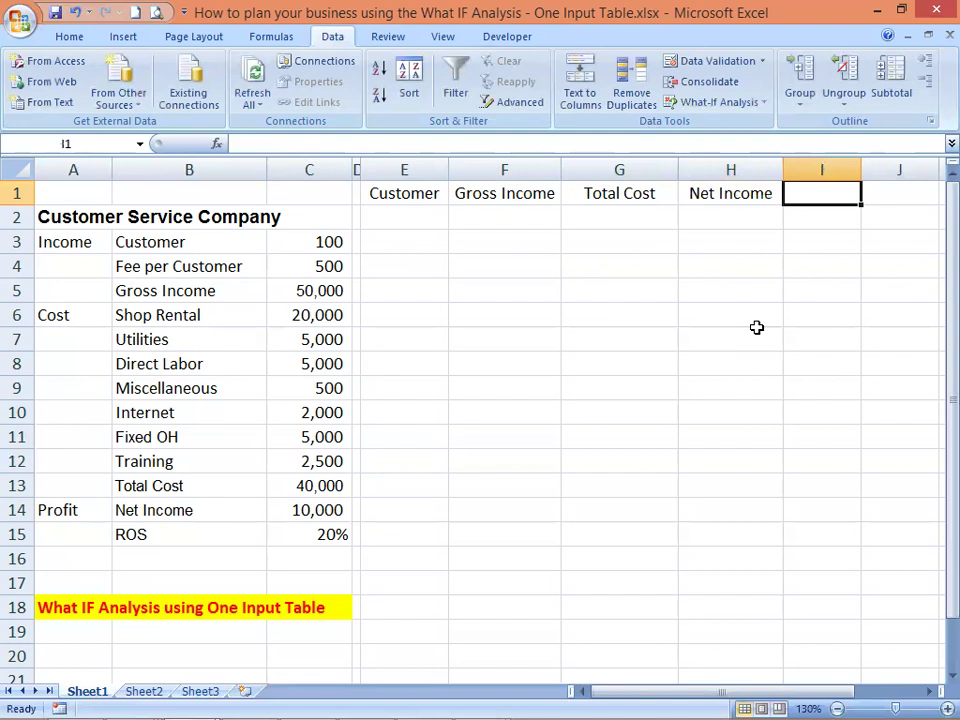
- Enter the last heading, ROS, in I1 and return to the cell below the Customer heading
text(ROS)
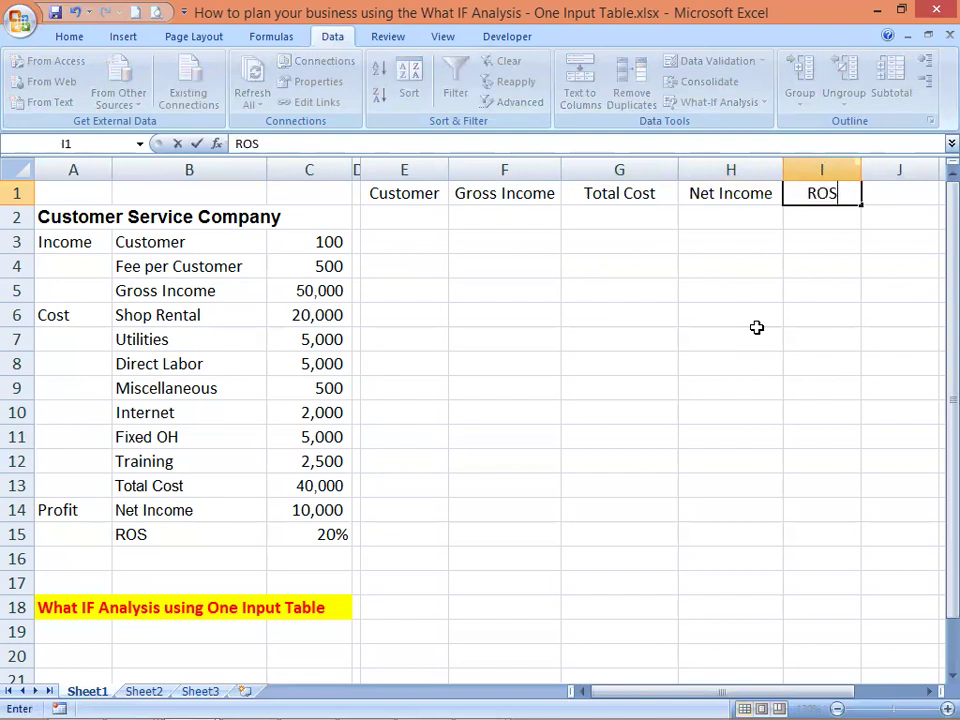
key(Return)
key(Right)
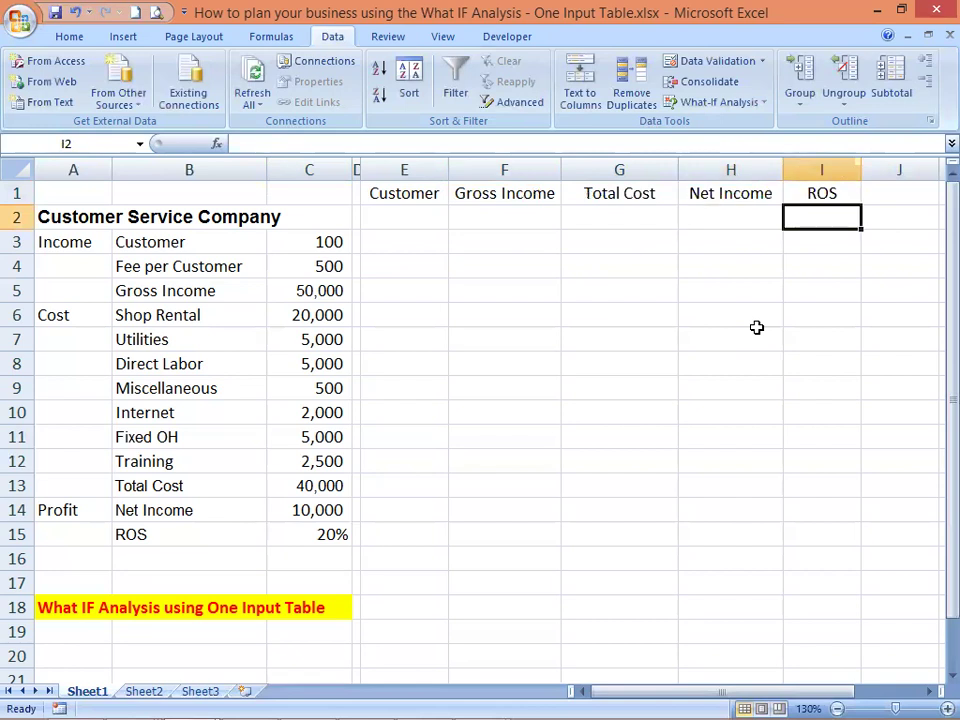
key(Left)
key(Left)
key(Left)
key(Left)
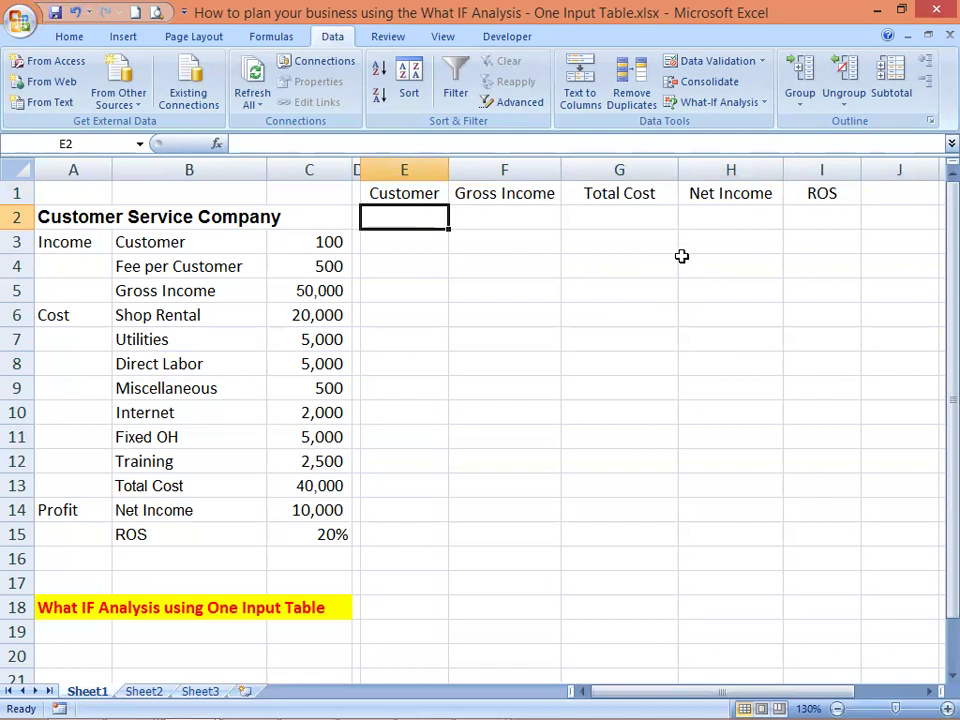
- Look over the row 2 cells under the headings and examine the ROS formula in C15
click(701, 225)
click(559, 228)
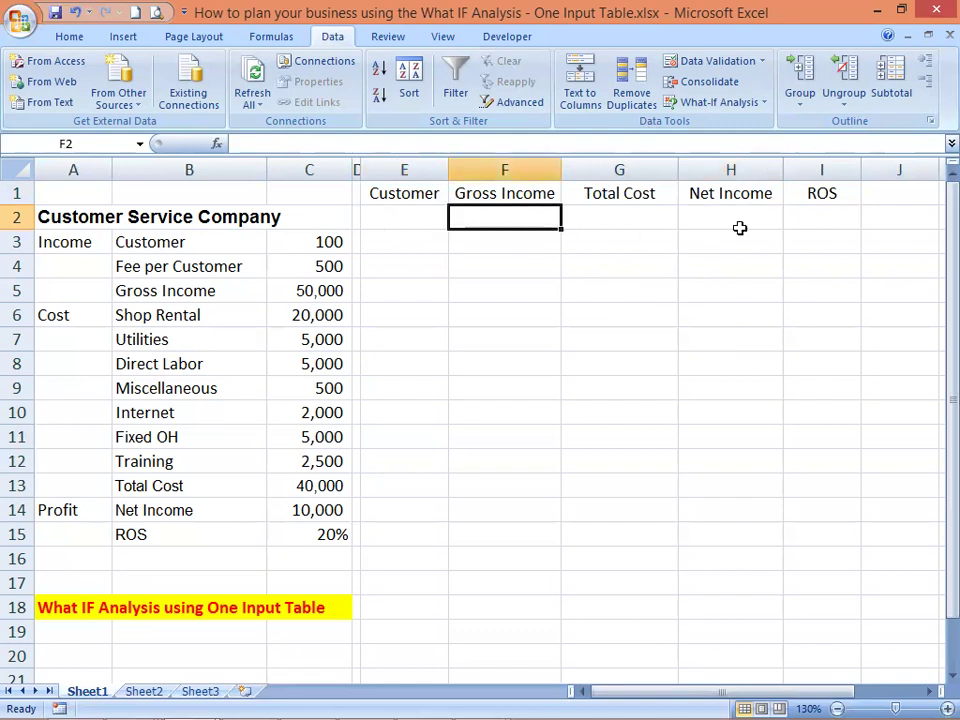
click(833, 215)
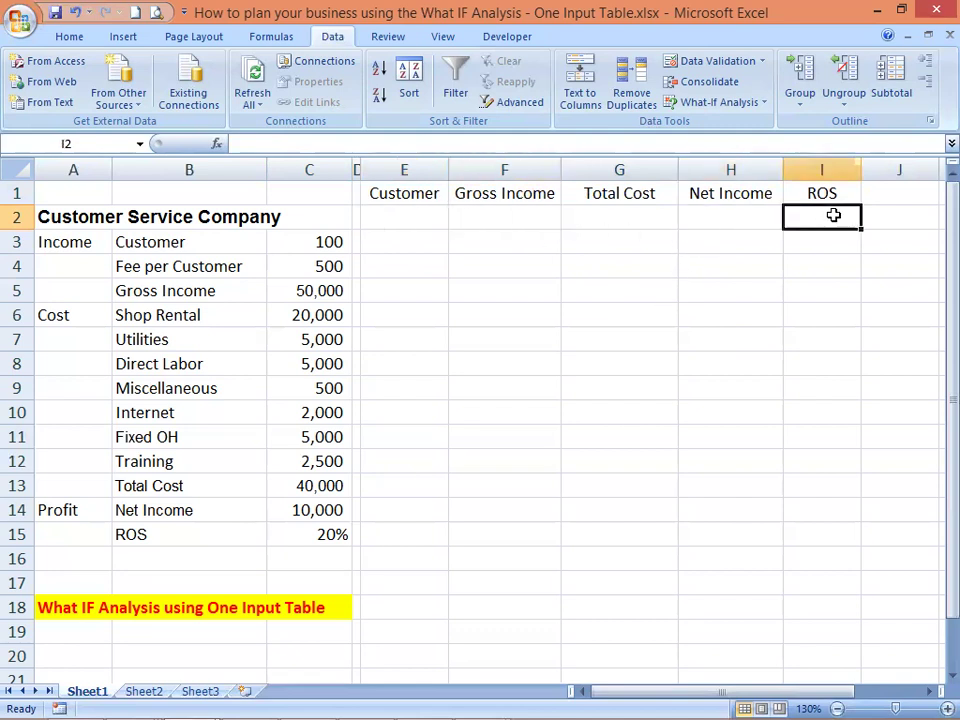
click(315, 537)
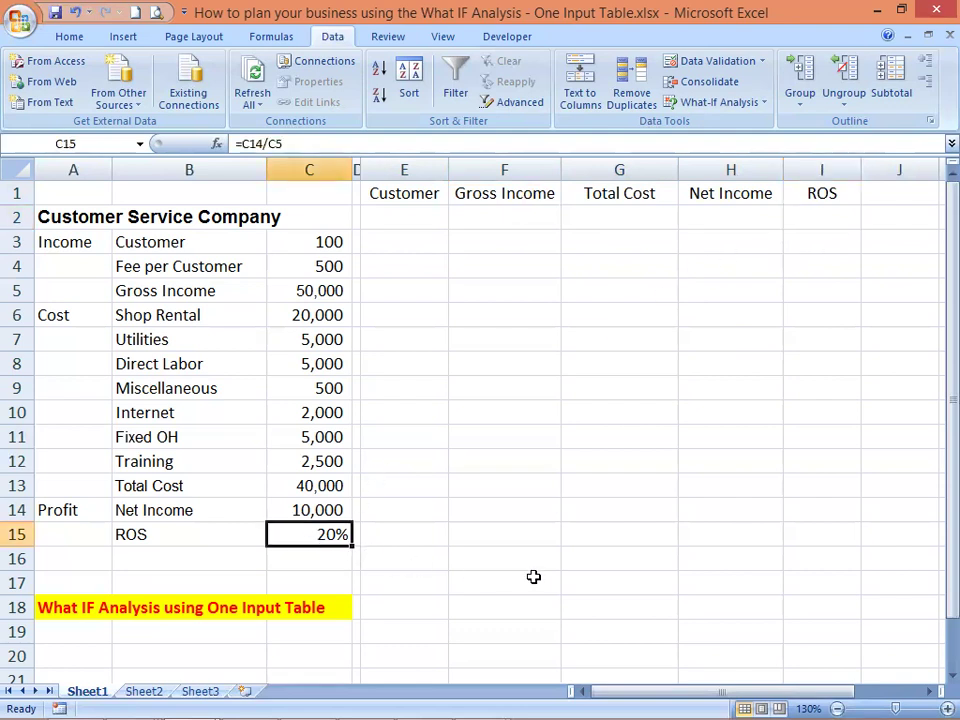
key(F2)
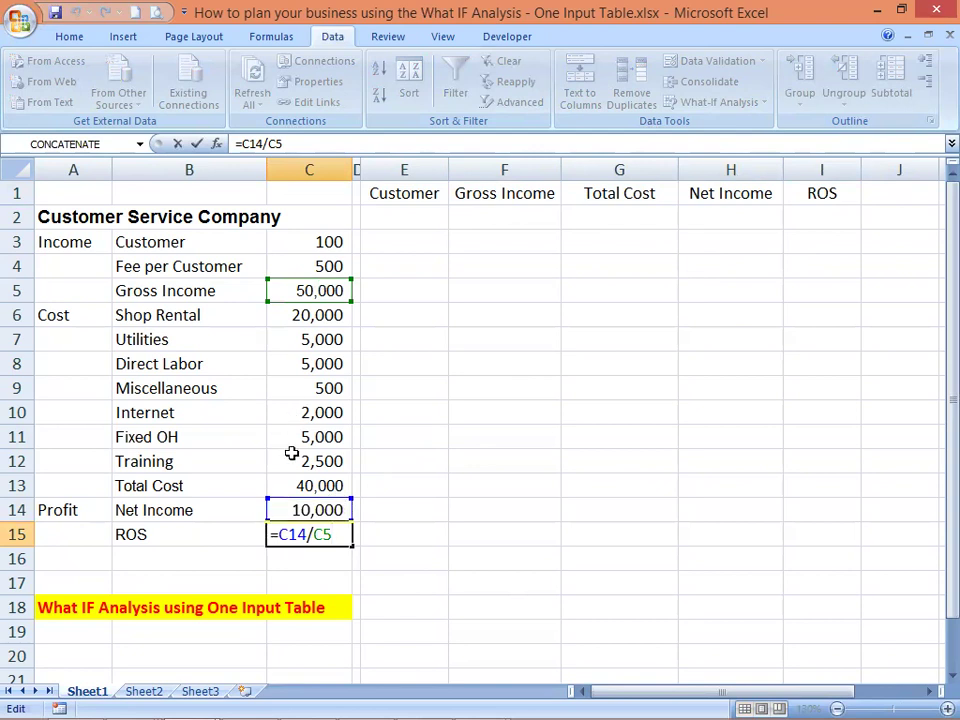
key(Return)
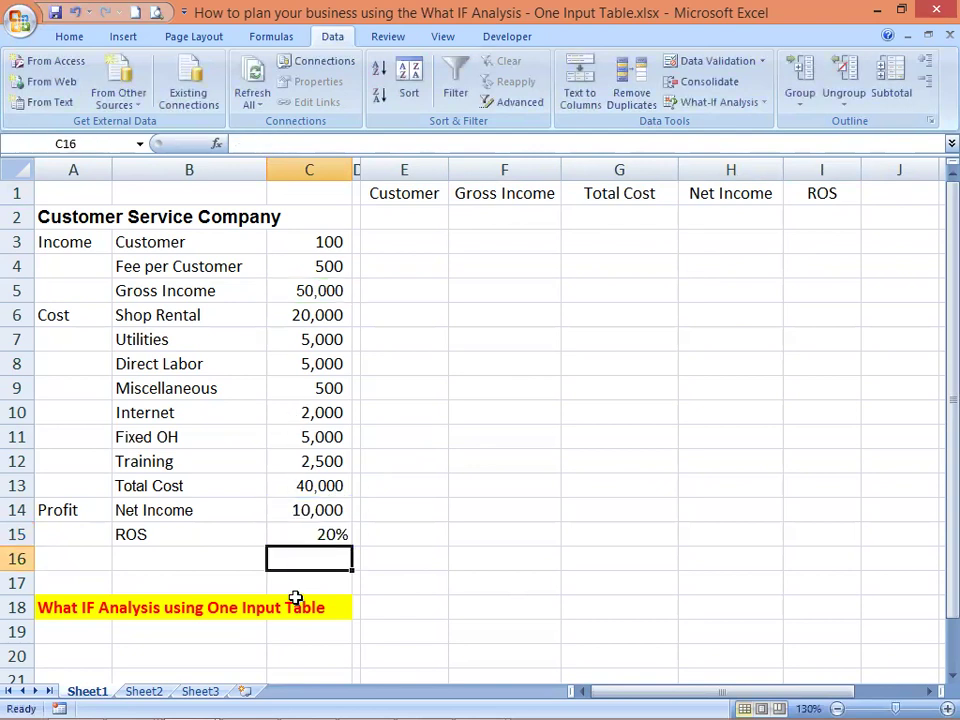
- Fill the Customer column from E3 to E12 with a series from 10 to 100 in steps of 10
click(386, 214)
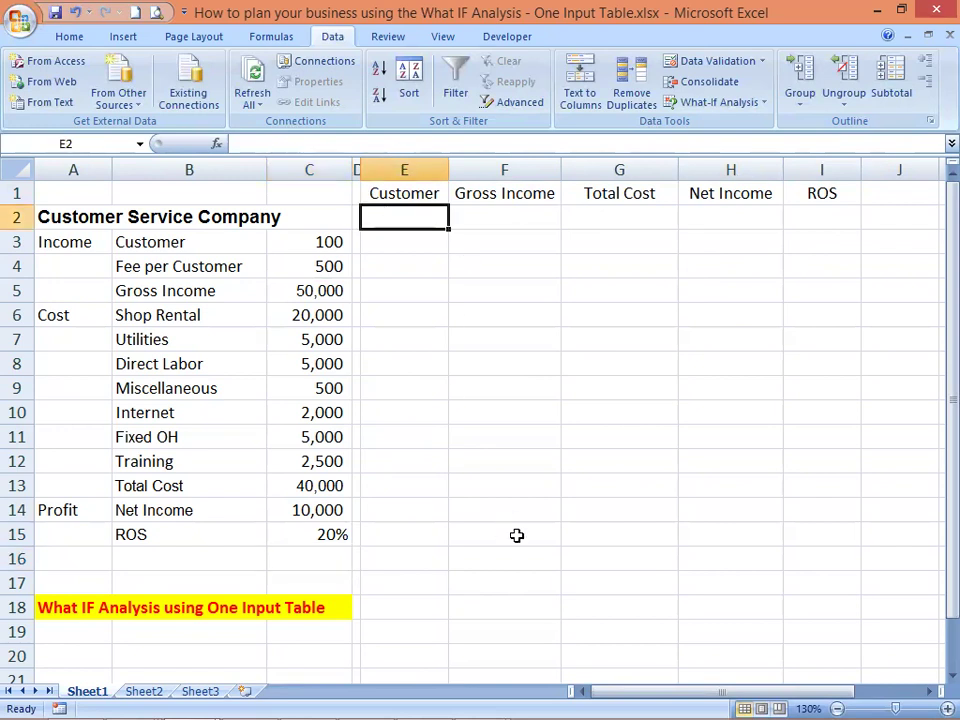
key(Down)
text(10)
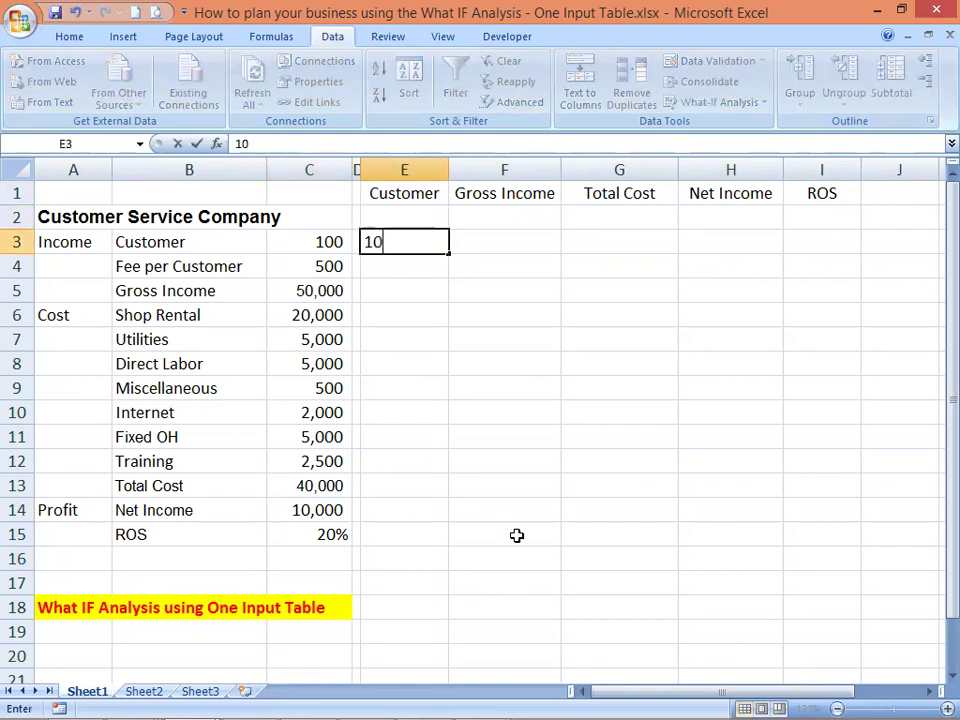
key(Return)
text(20)
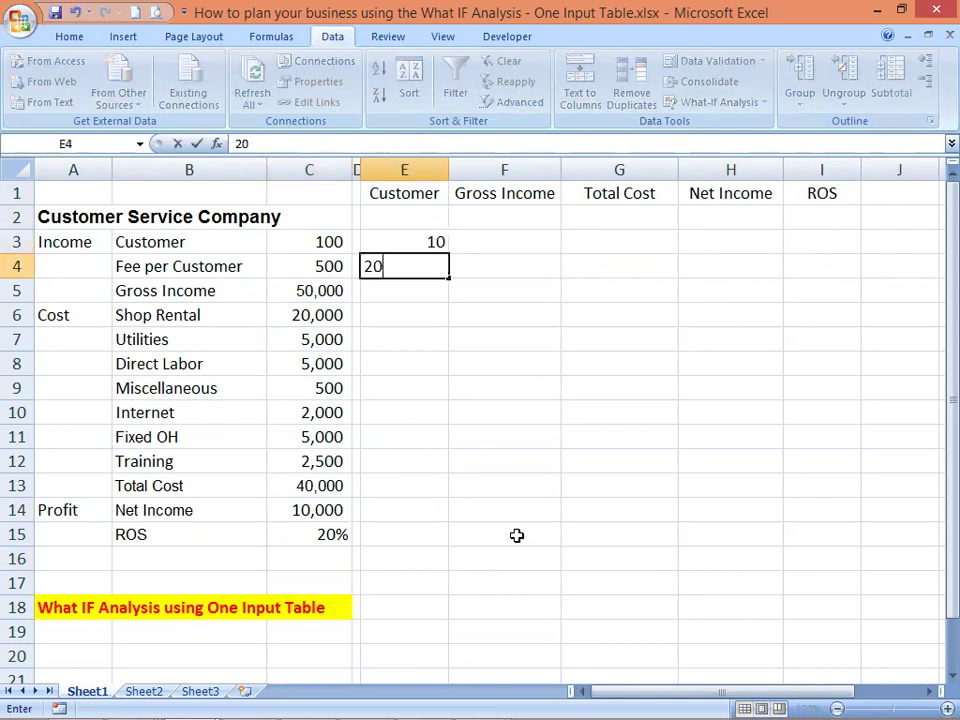
key(ctrl+Return)
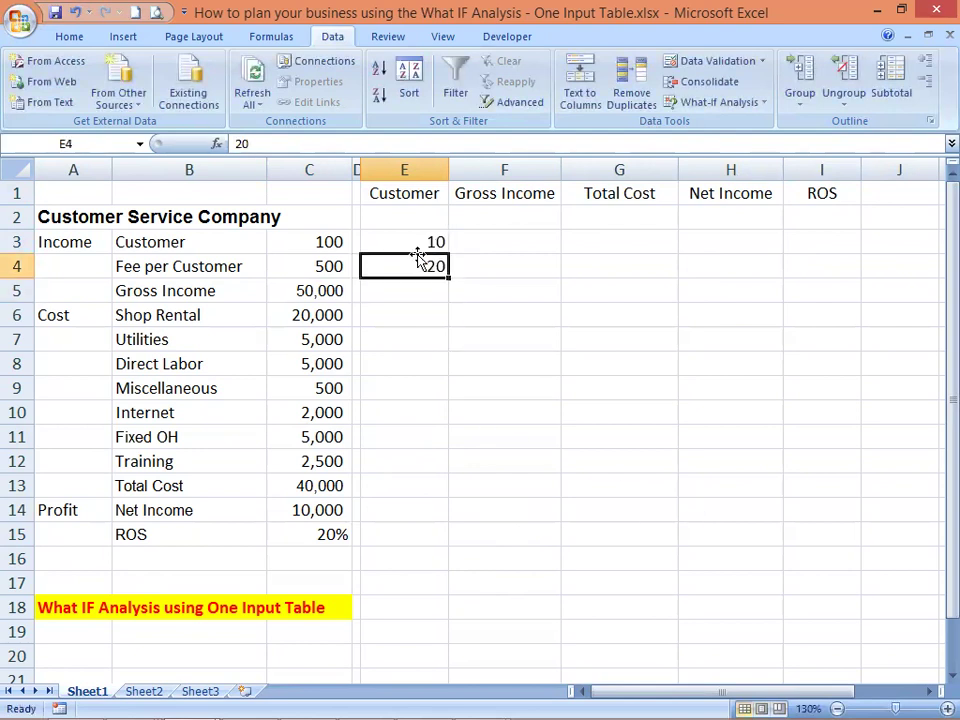
drag(421, 242, 449, 285)
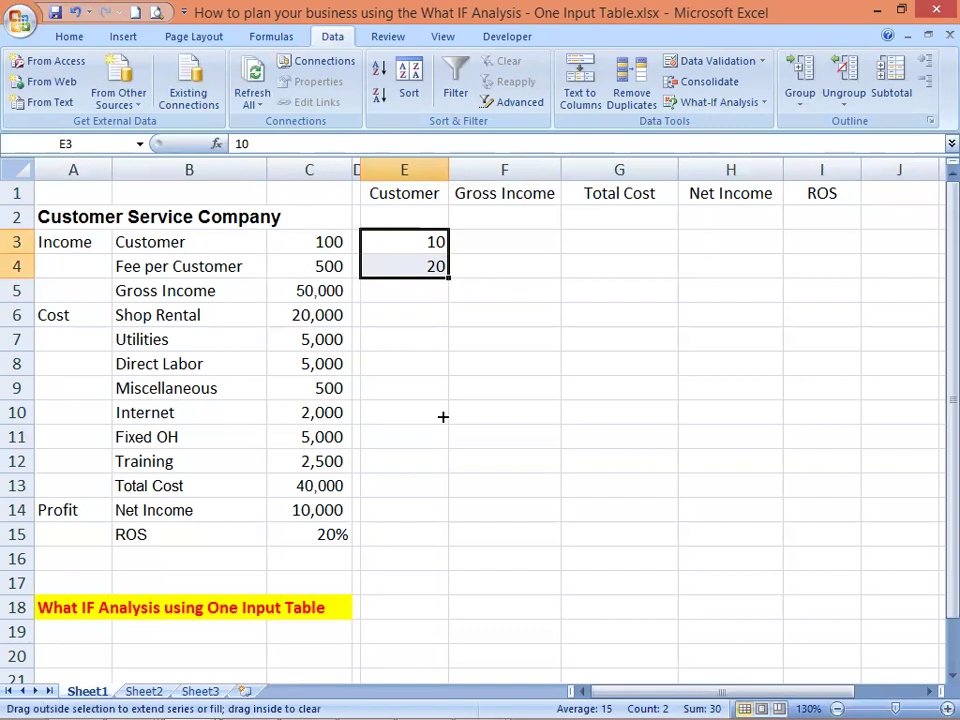
drag(443, 467, 443, 470)
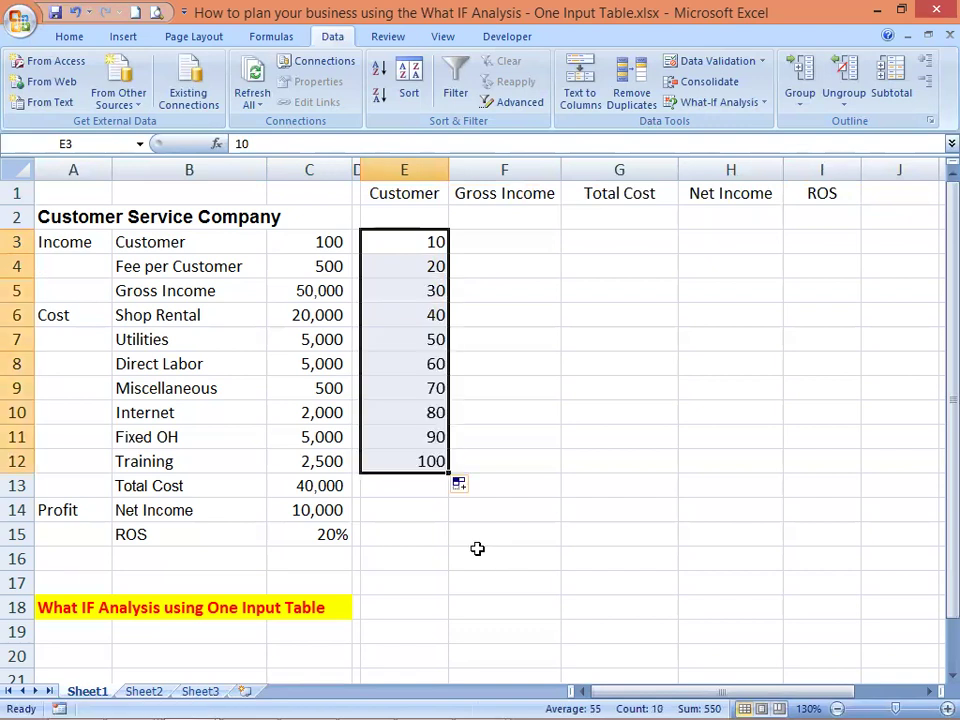
- Enter 200 in E13 and extend the Customer series in steps of 100 up to 800 in E19
click(438, 492)
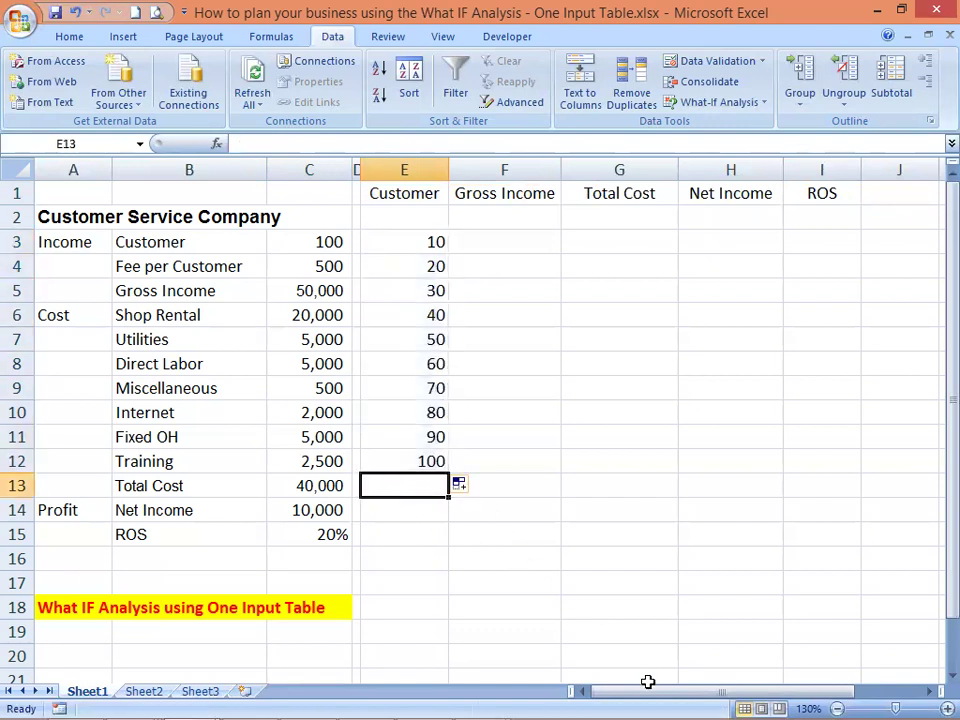
text(200)
key(Return)
drag(421, 460, 443, 522)
drag(433, 600, 434, 638)
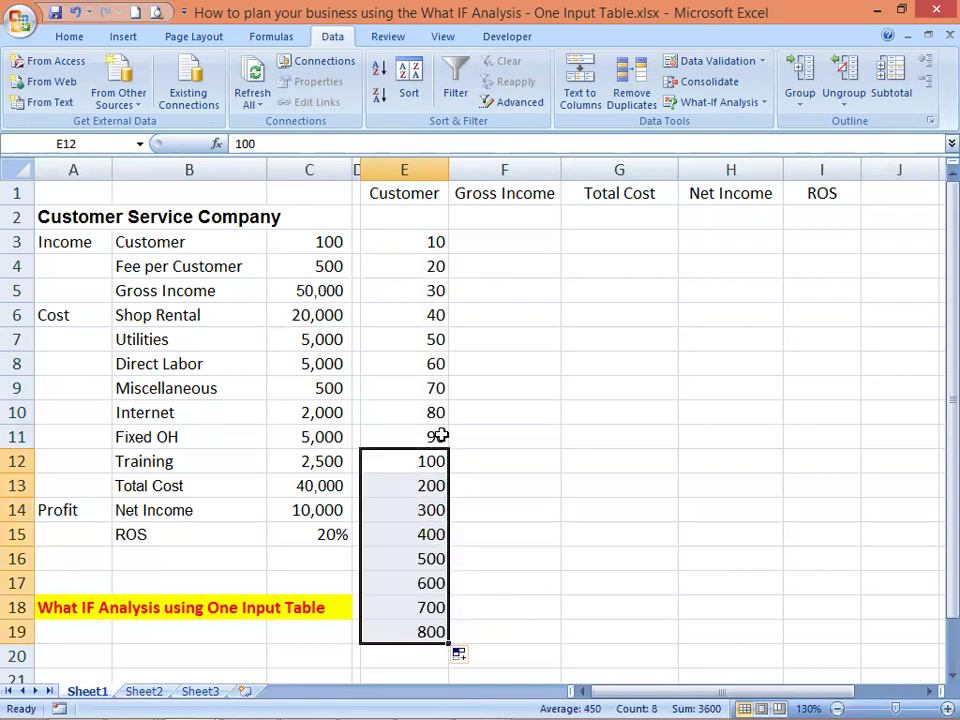
click(424, 244)
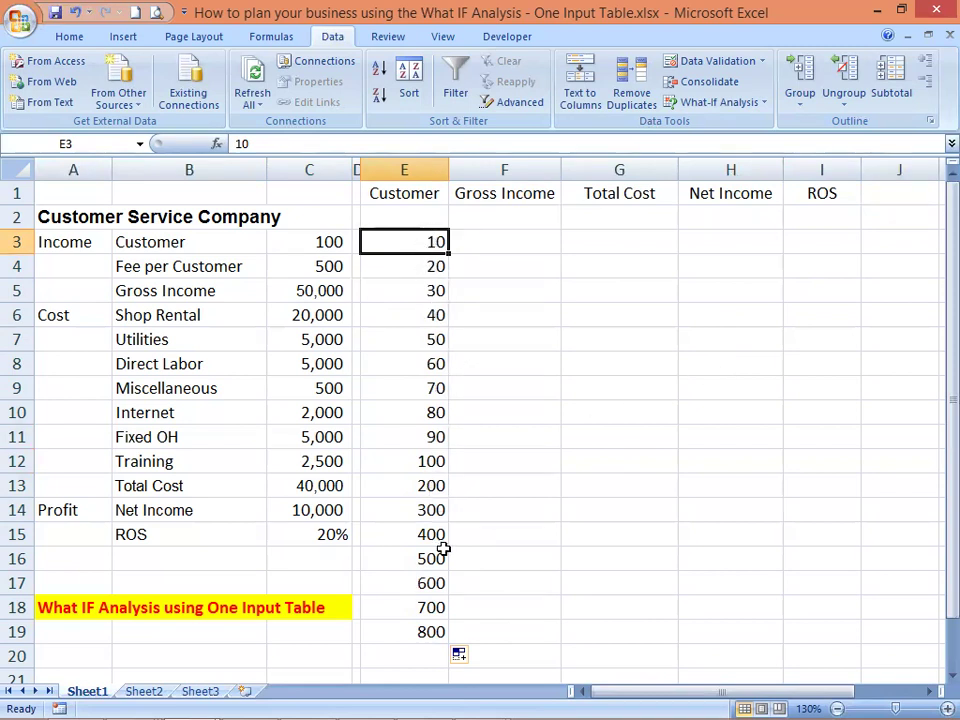
- Link the Gross Income cell F2 to the model's gross income with =C5 and check the formulas in F2 and C5
click(496, 214)
text(=)
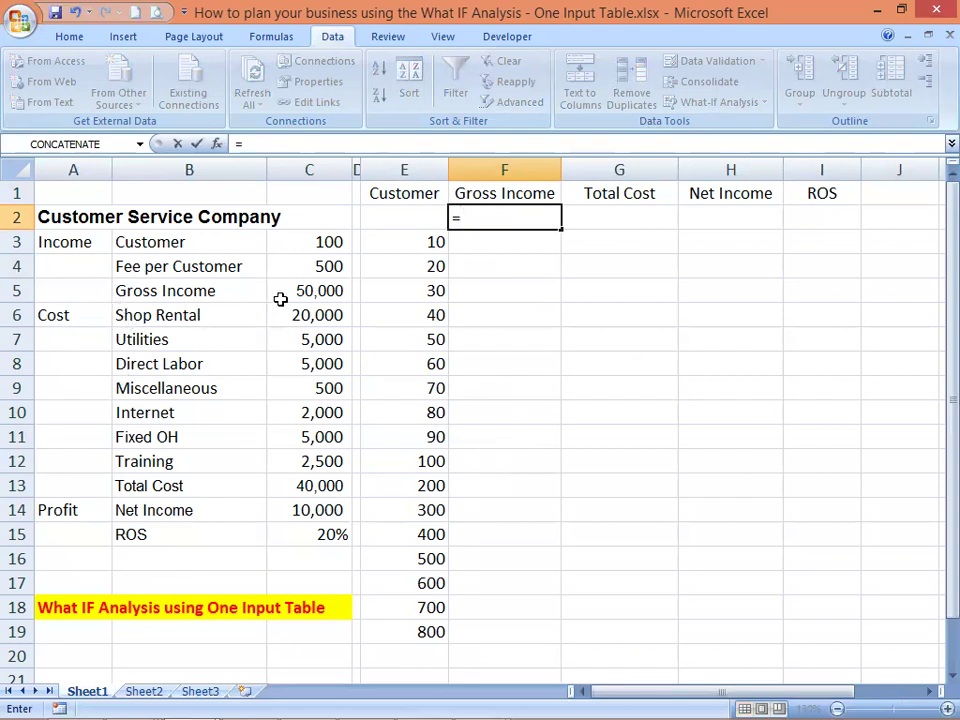
click(310, 290)
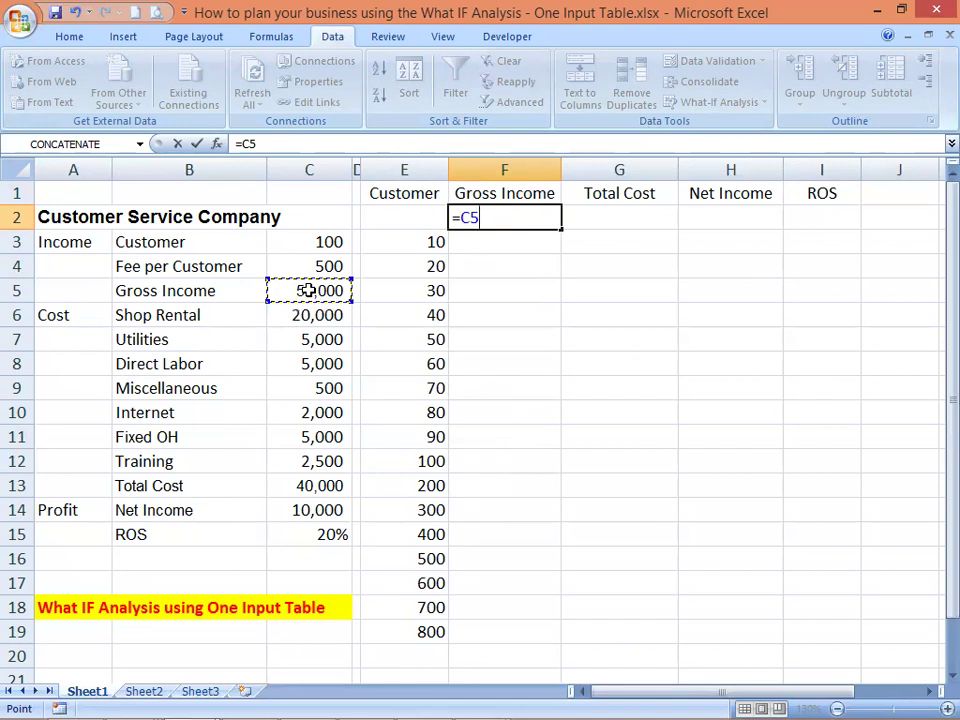
key(Return)
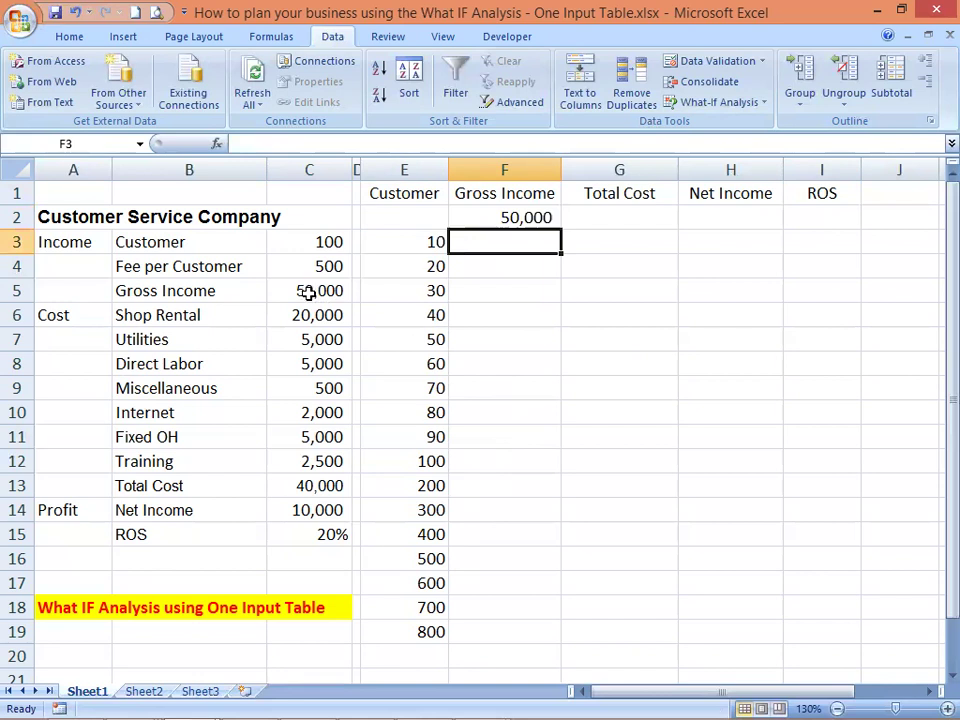
click(503, 215)
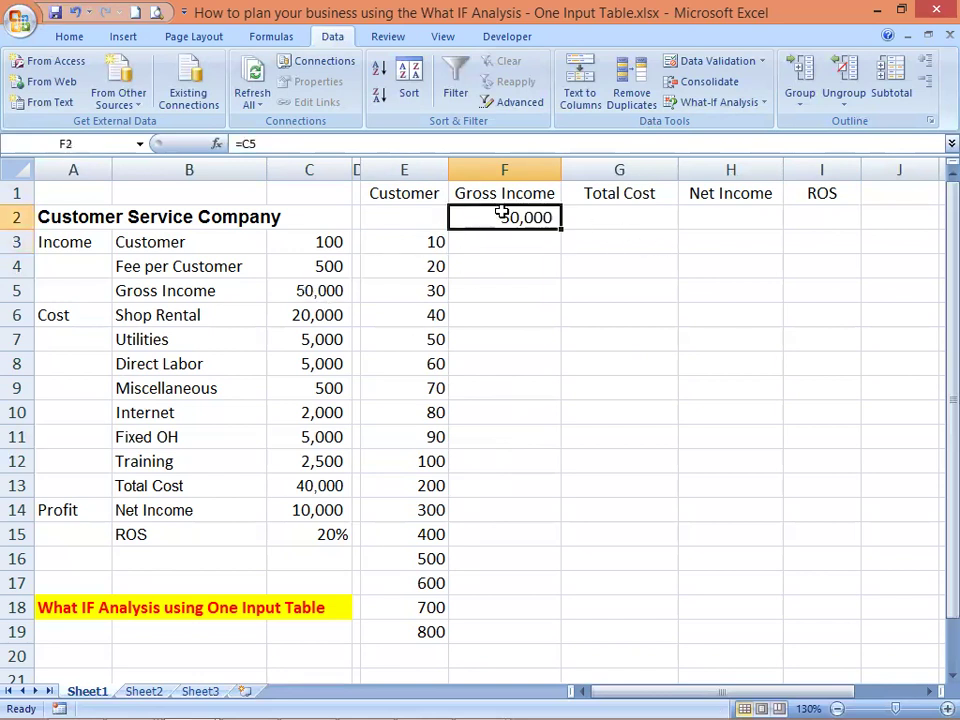
click(301, 292)
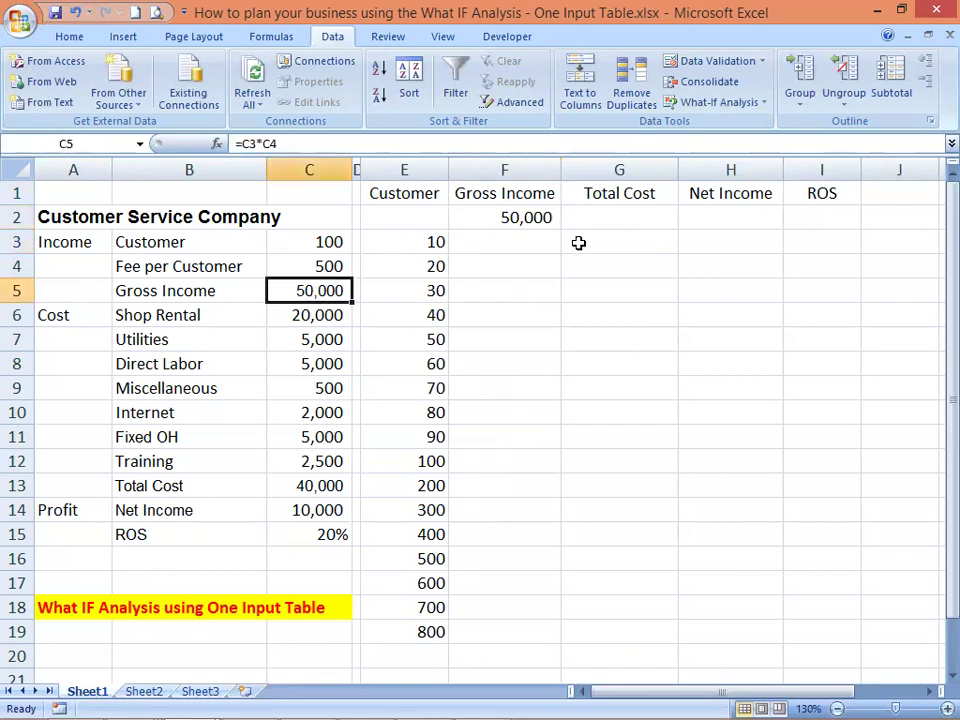
- Link the Total Cost cell G2 to the model's total cost with =C13
click(598, 215)
text(=)
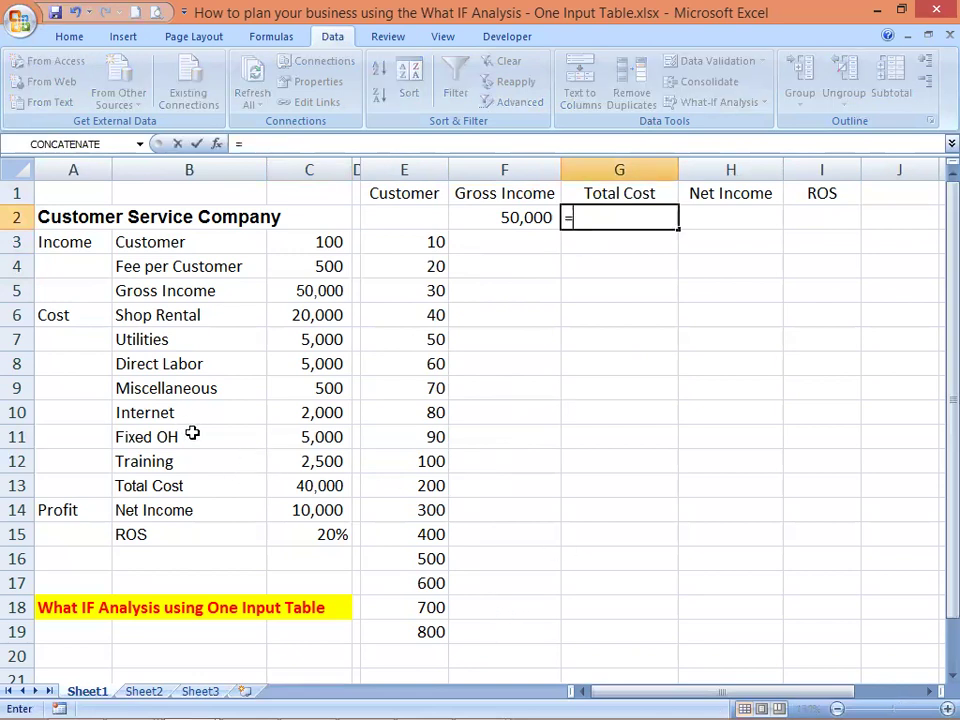
click(294, 488)
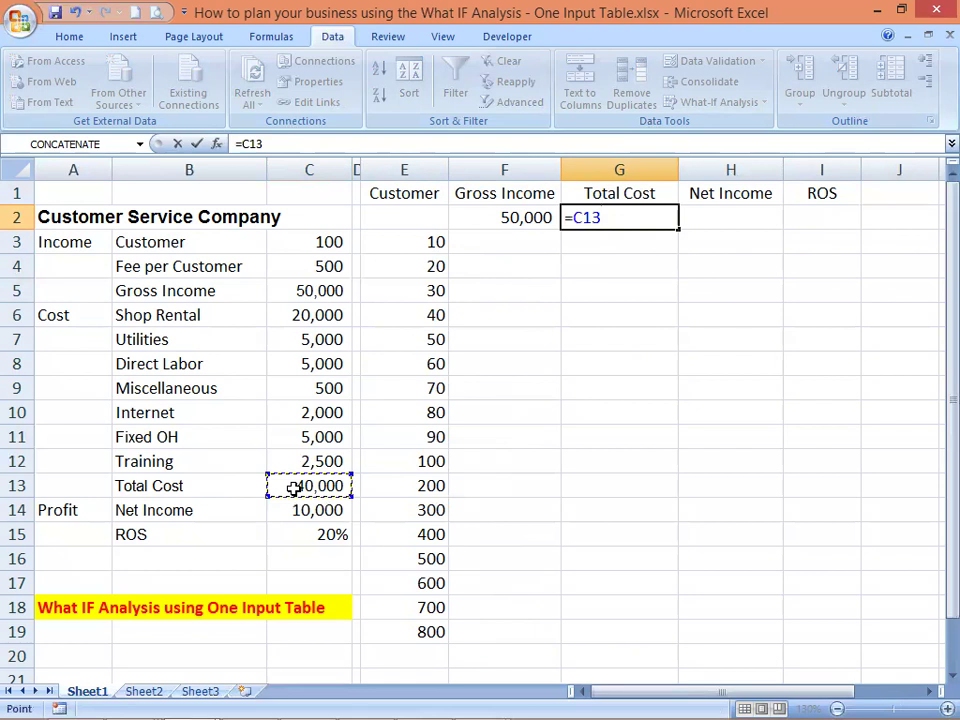
key(Return)
- Link the Net Income cell H2 to the model's net income with =C14
click(715, 212)
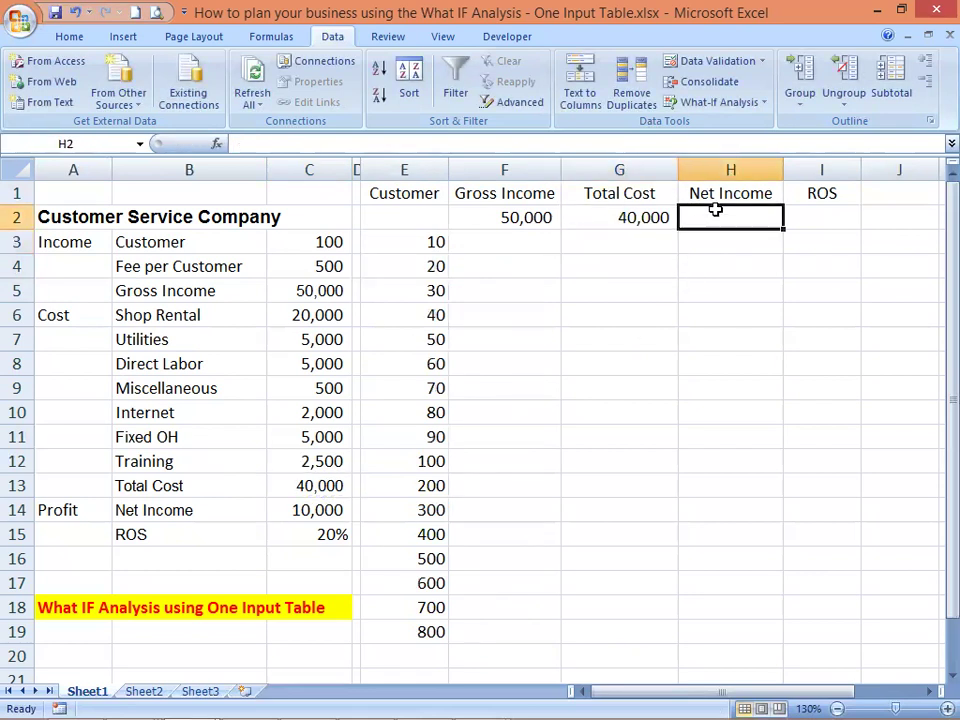
text(=)
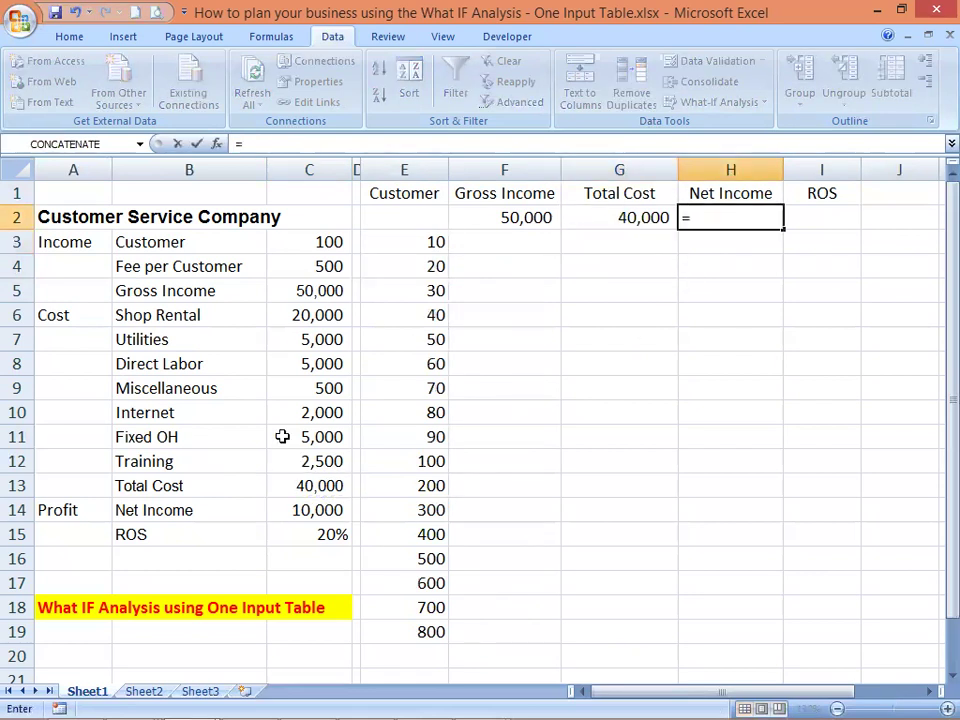
click(310, 511)
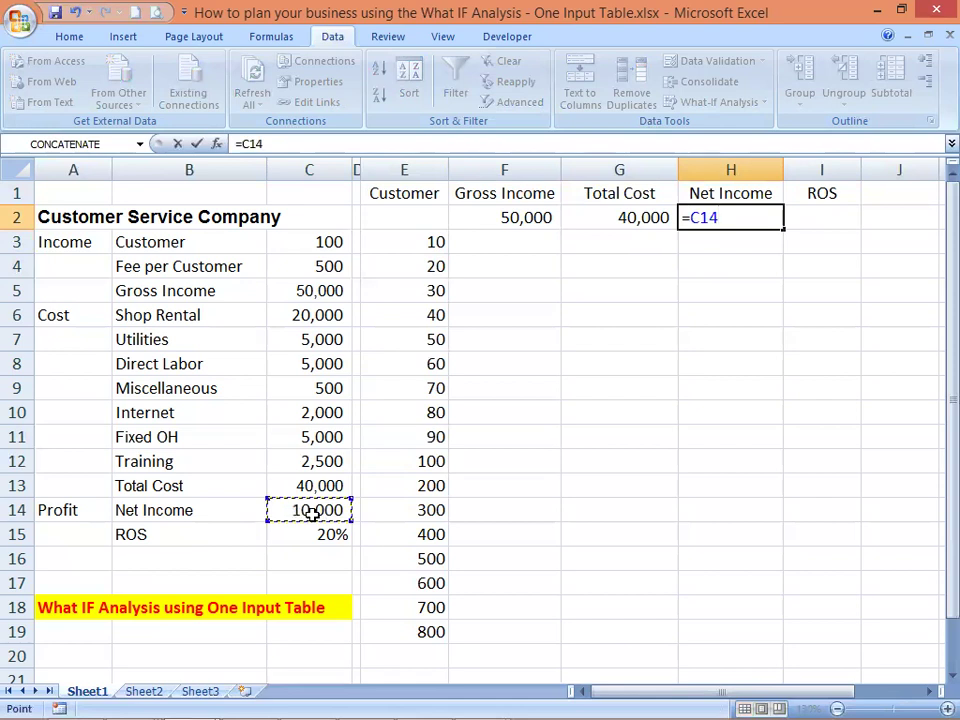
key(Return)
- Link the ROS cell I2 to the model's ROS with =C15
click(833, 220)
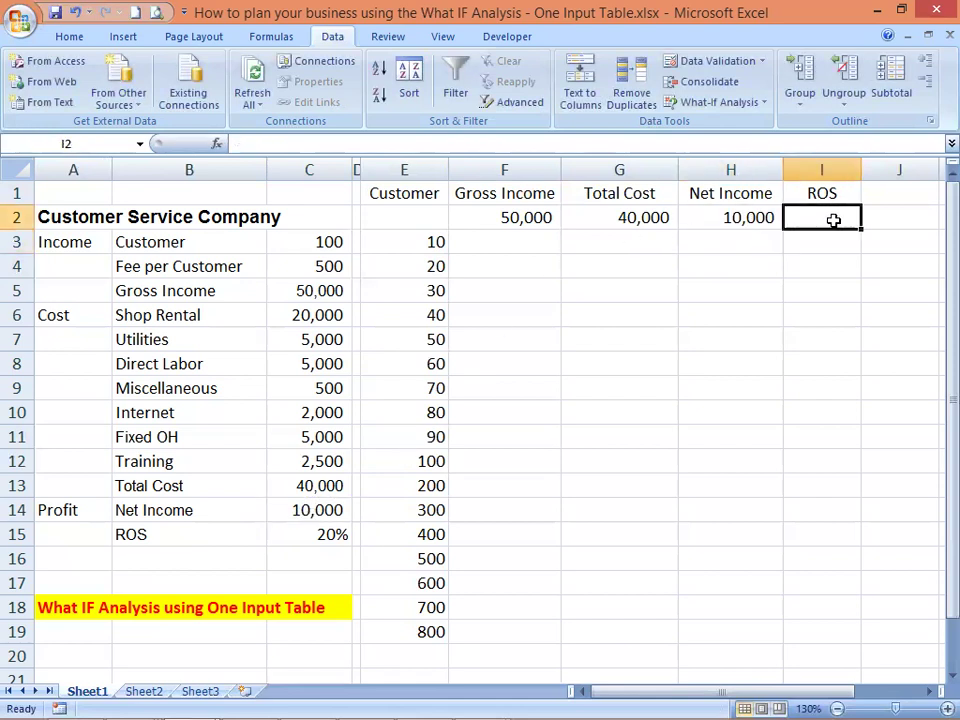
text(=)
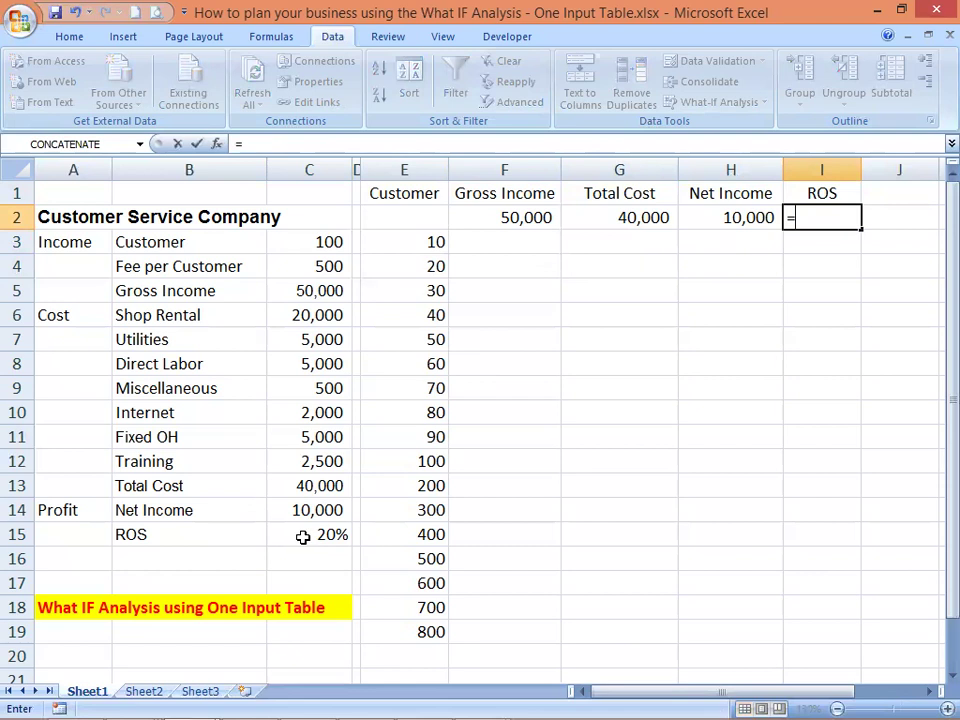
click(307, 534)
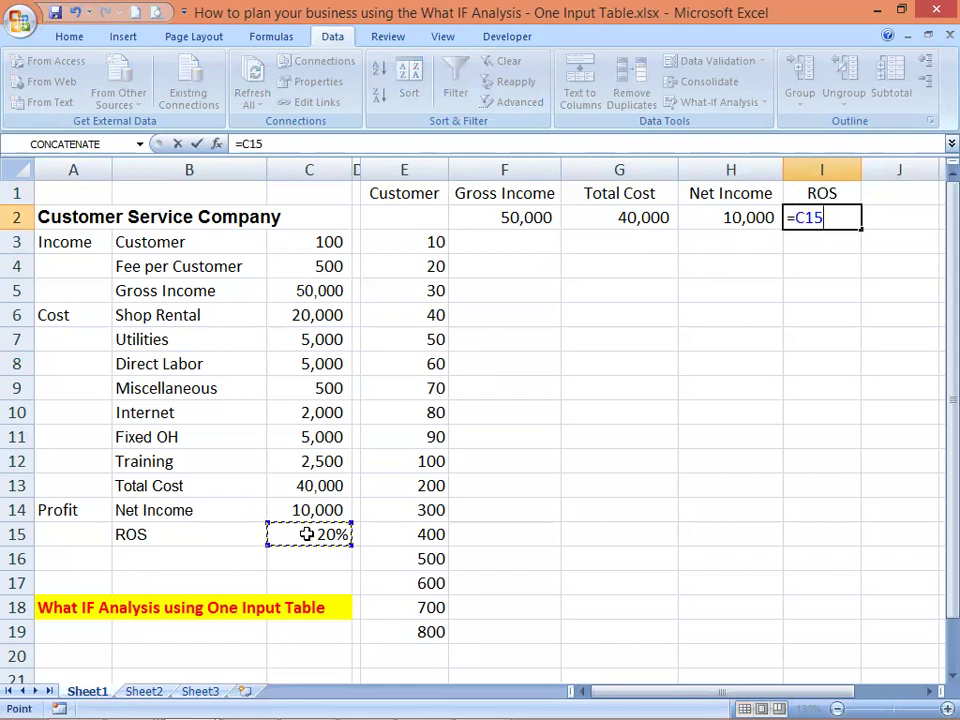
key(Return)
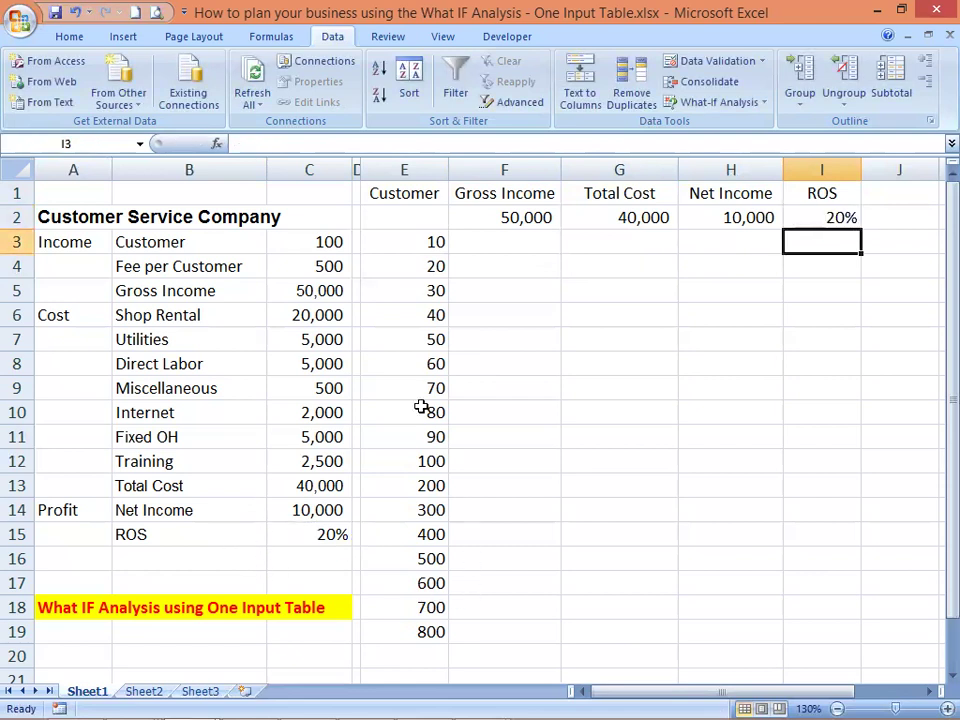
- Review the Customer series in E3:E19 and the linked formulas in F2, G2, H2 and I2
click(429, 241)
drag(429, 241, 433, 627)
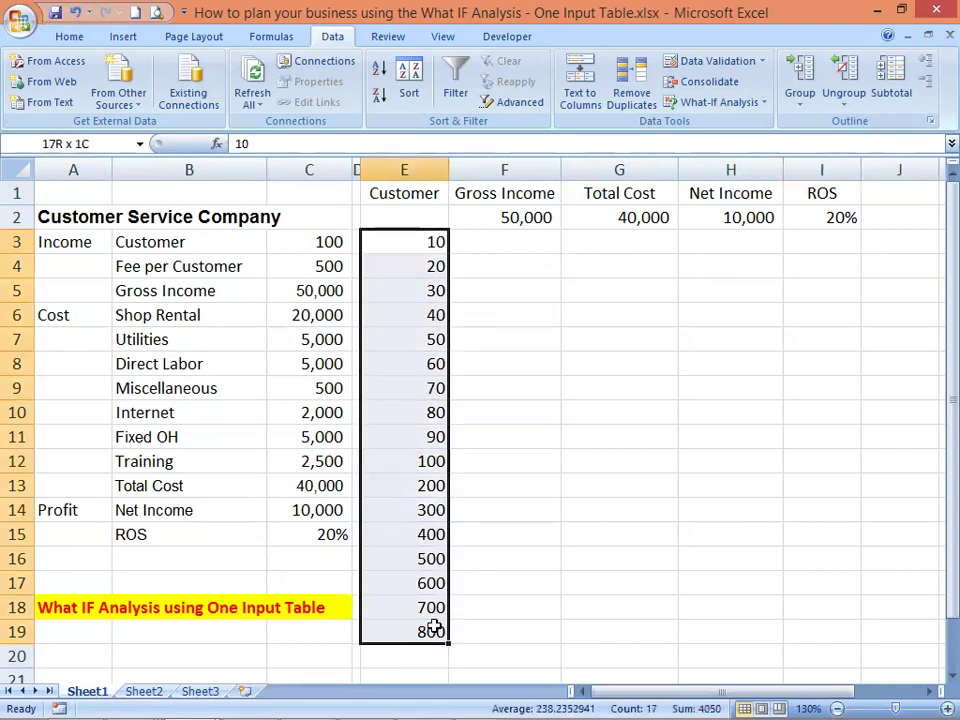
click(510, 216)
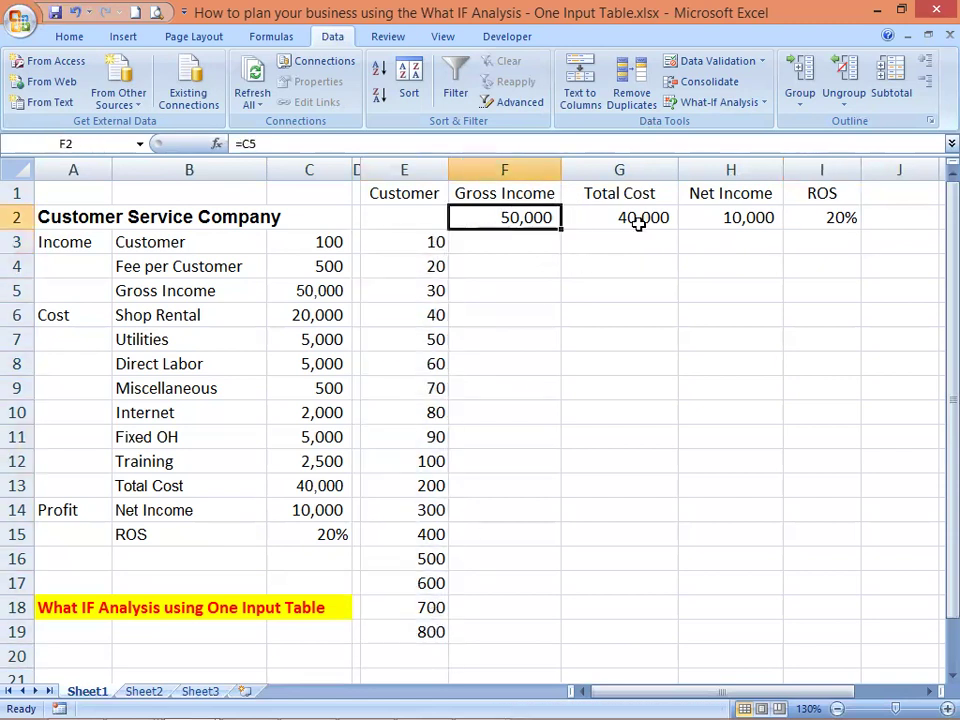
click(638, 217)
click(724, 214)
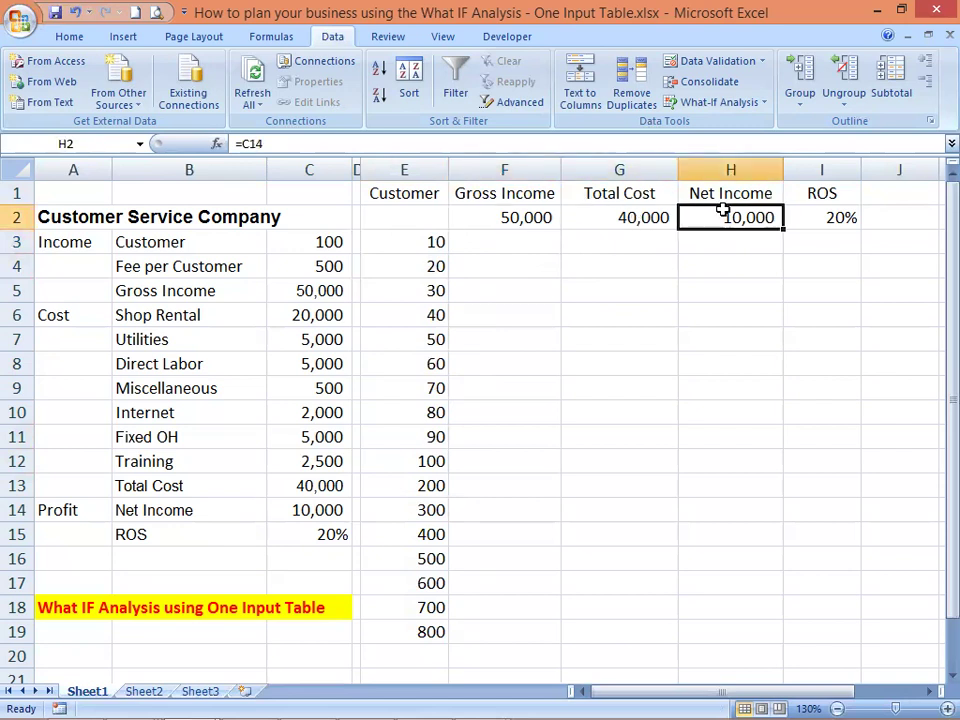
click(820, 216)
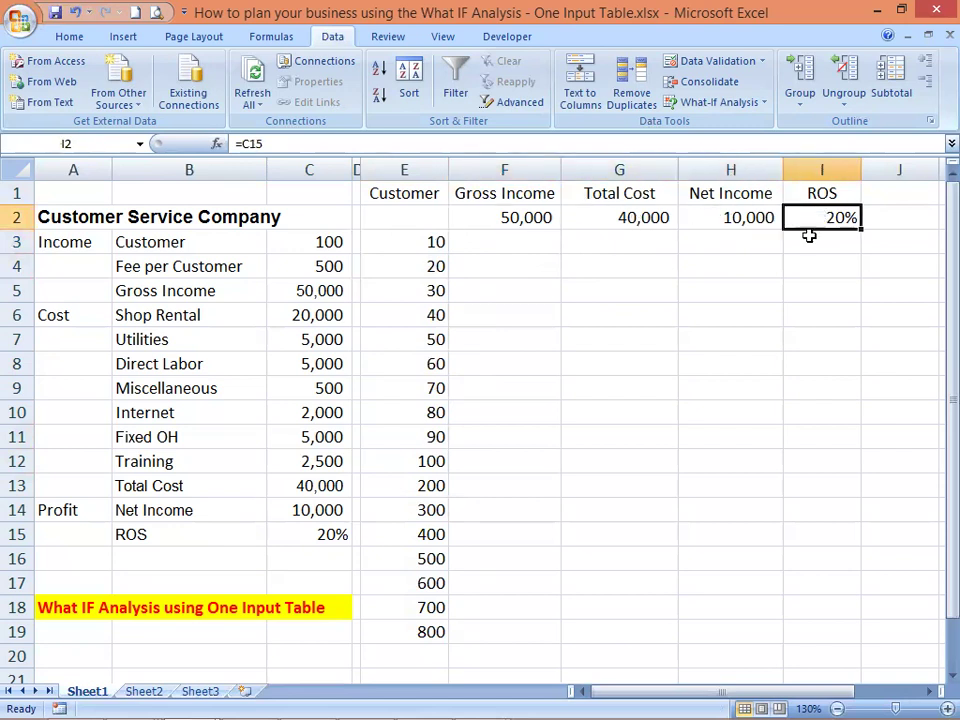
- Create a What-If data table over E2:I19 with C3 as the column input cell and no row input cell
drag(420, 225, 800, 628)
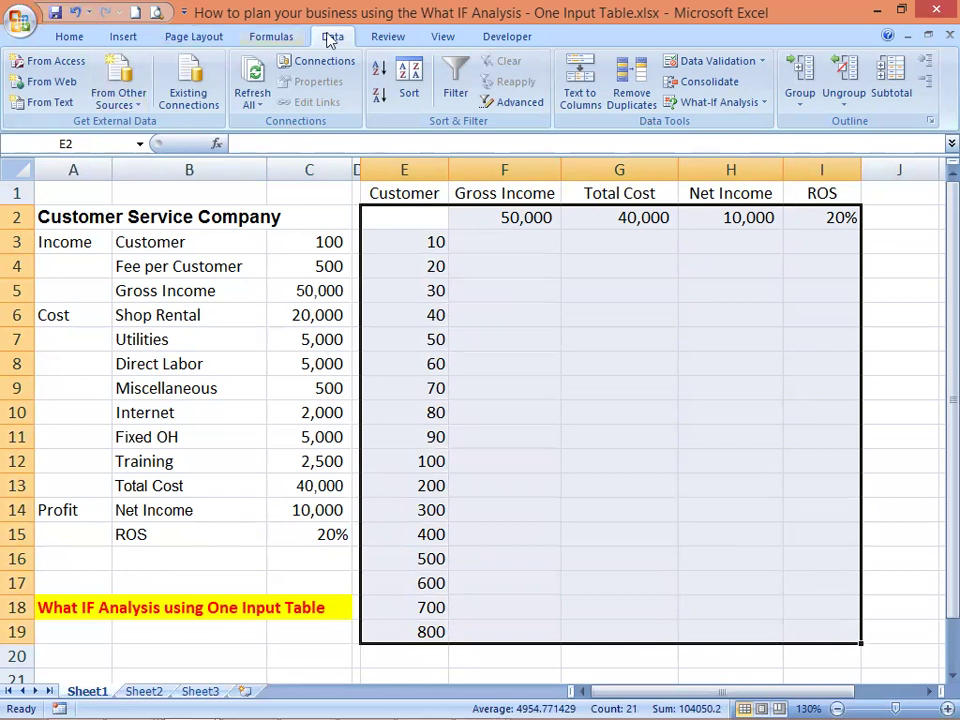
click(726, 104)
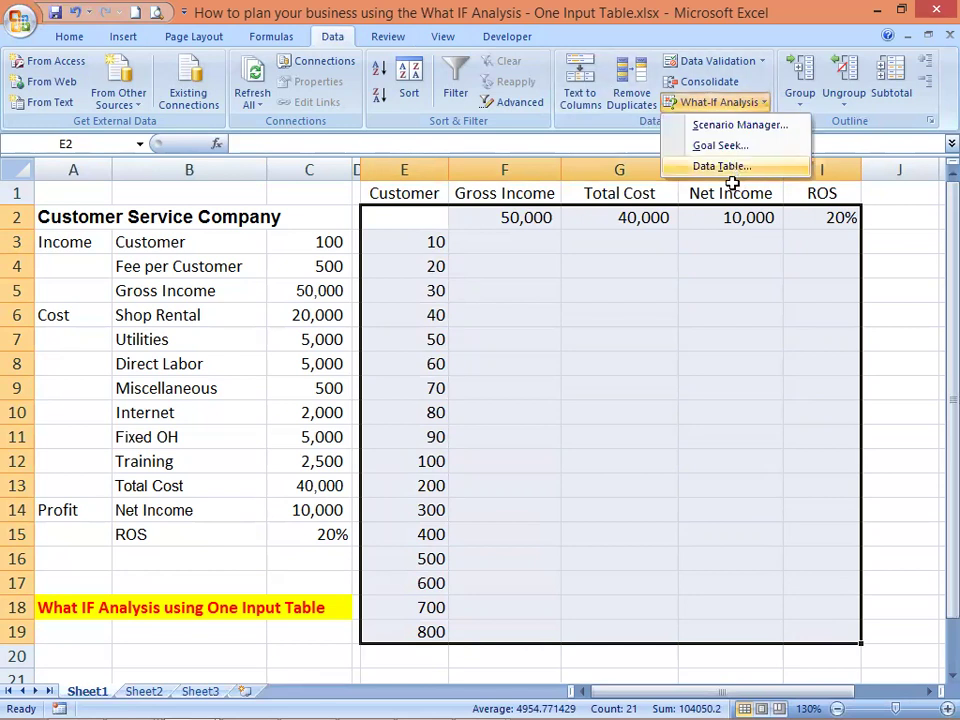
click(730, 167)
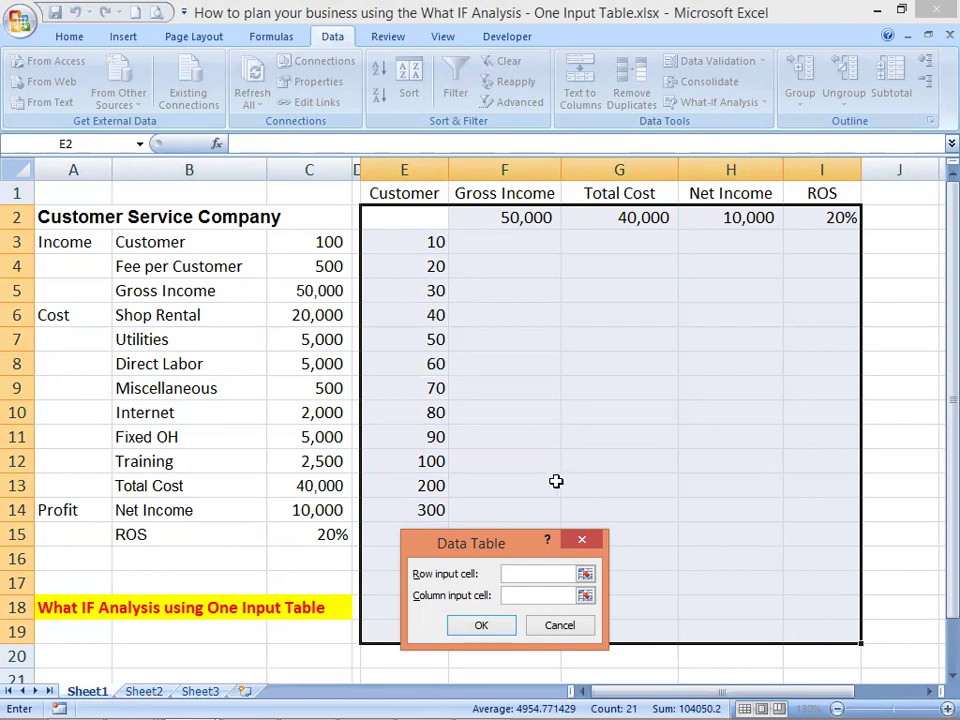
click(519, 597)
click(313, 242)
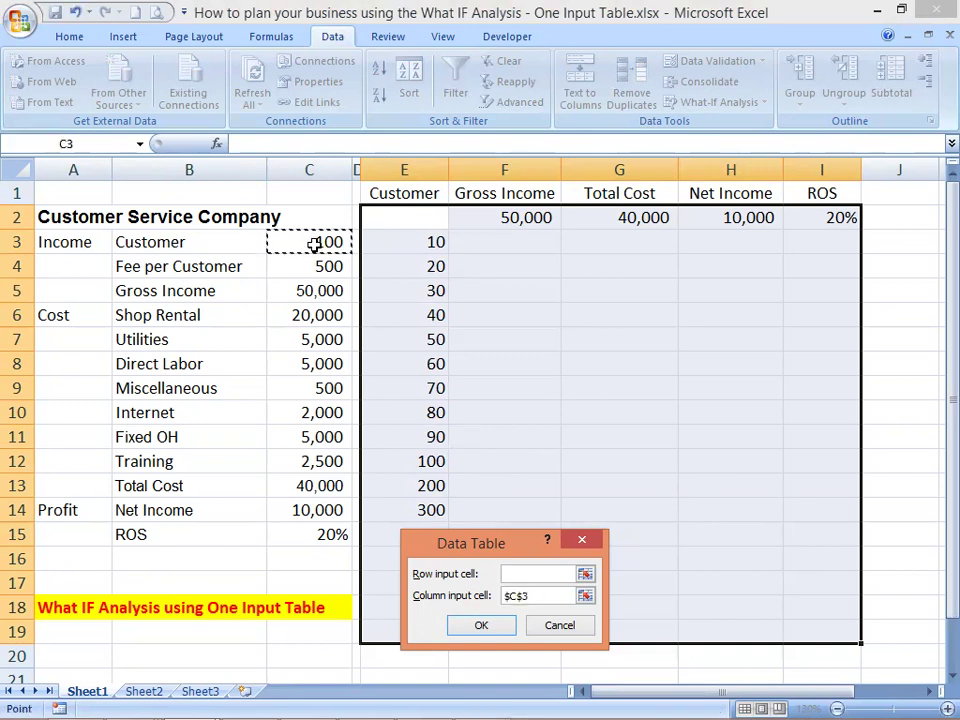
key(Return)
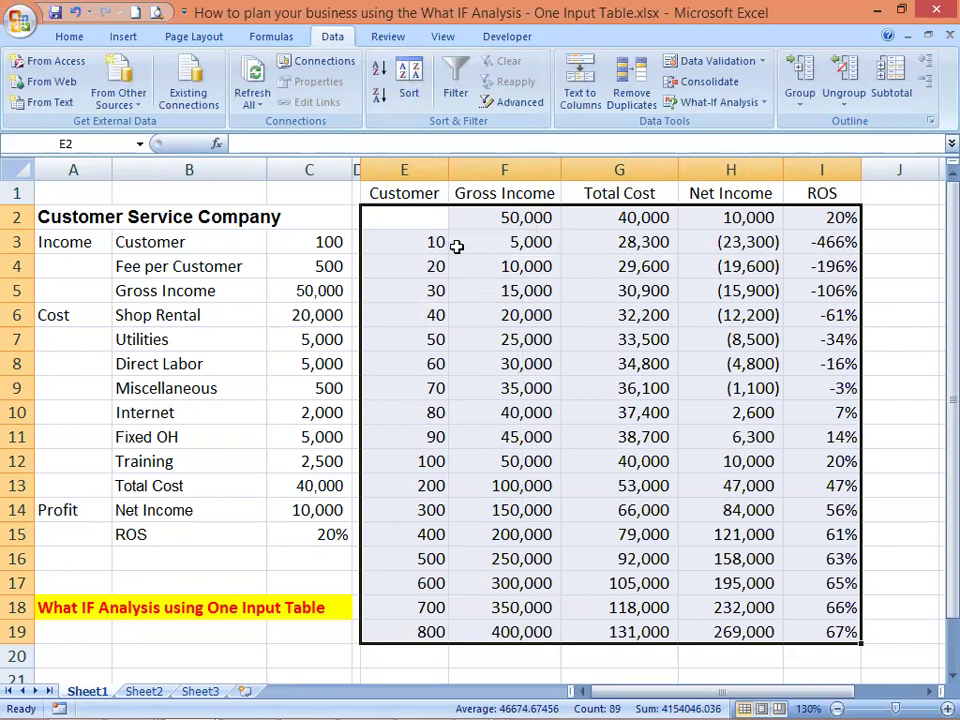
- Examine the data table's formula and compare net income for 10 to 70 customers with the 80-customer row
click(533, 315)
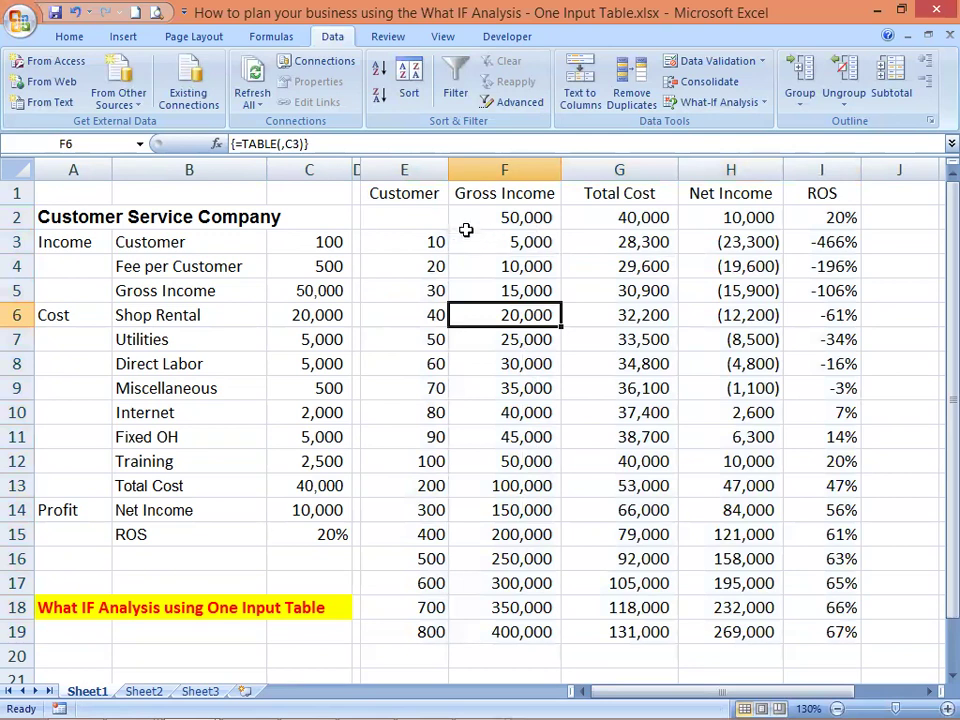
drag(441, 243, 436, 390)
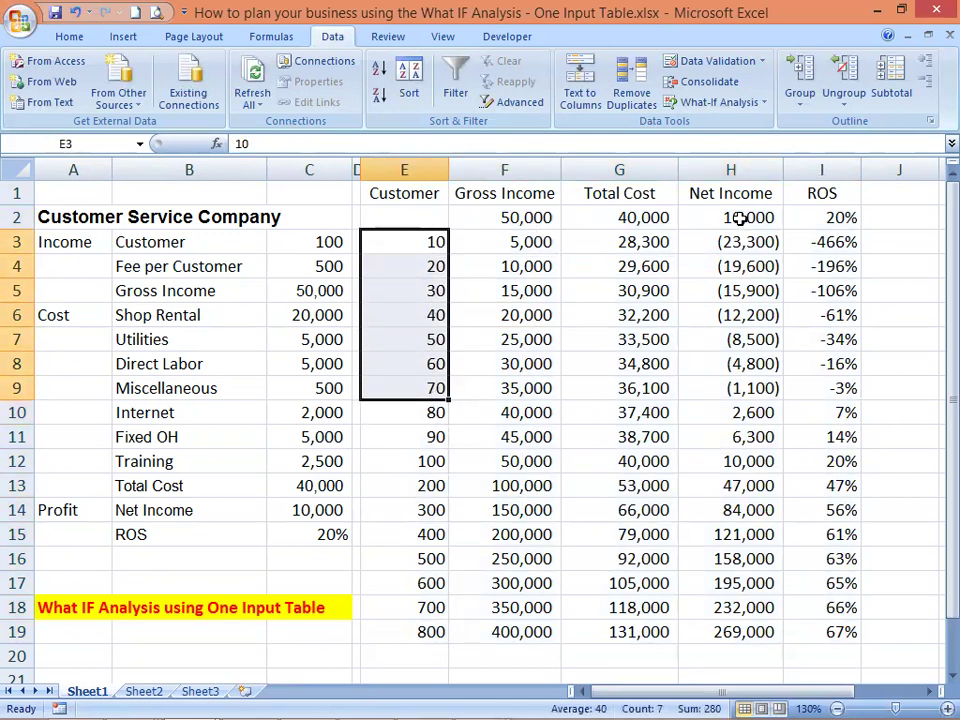
click(737, 218)
click(748, 242)
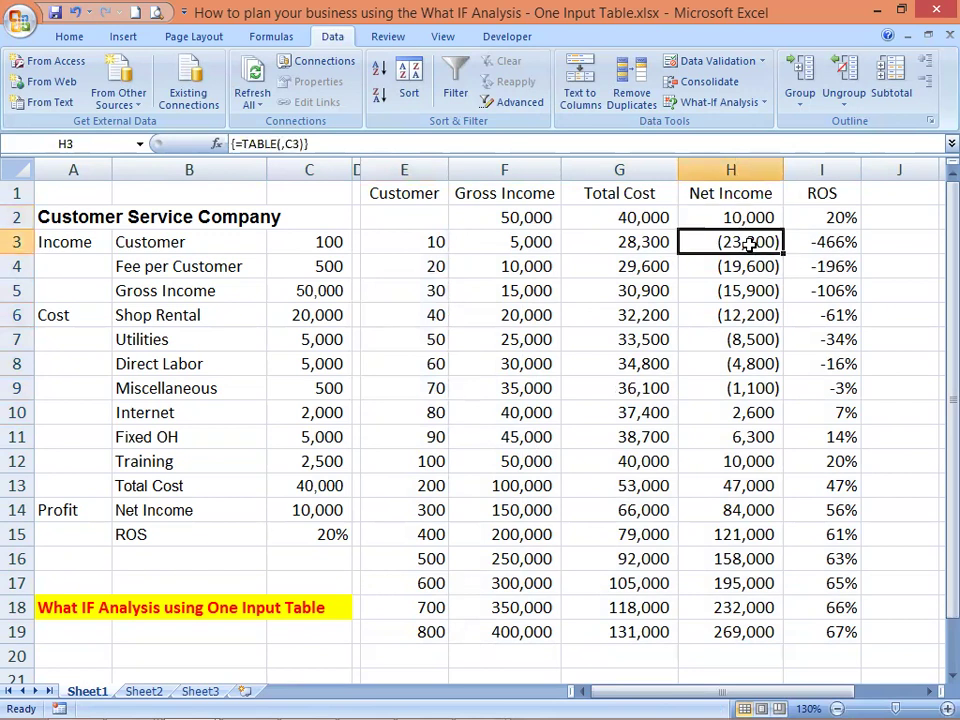
drag(748, 242, 762, 388)
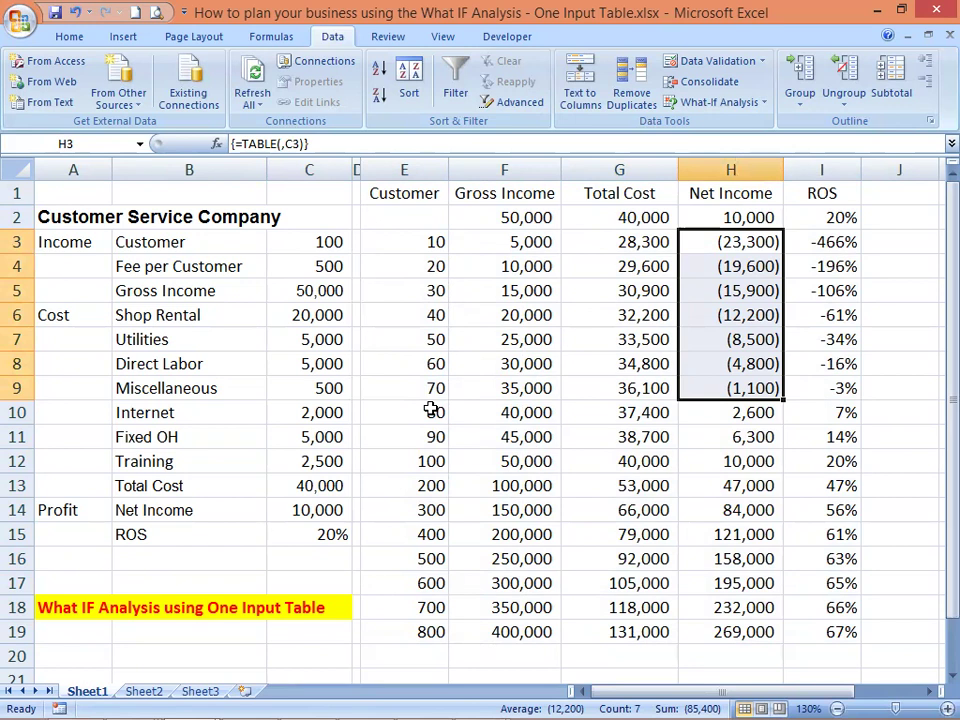
drag(430, 409, 706, 416)
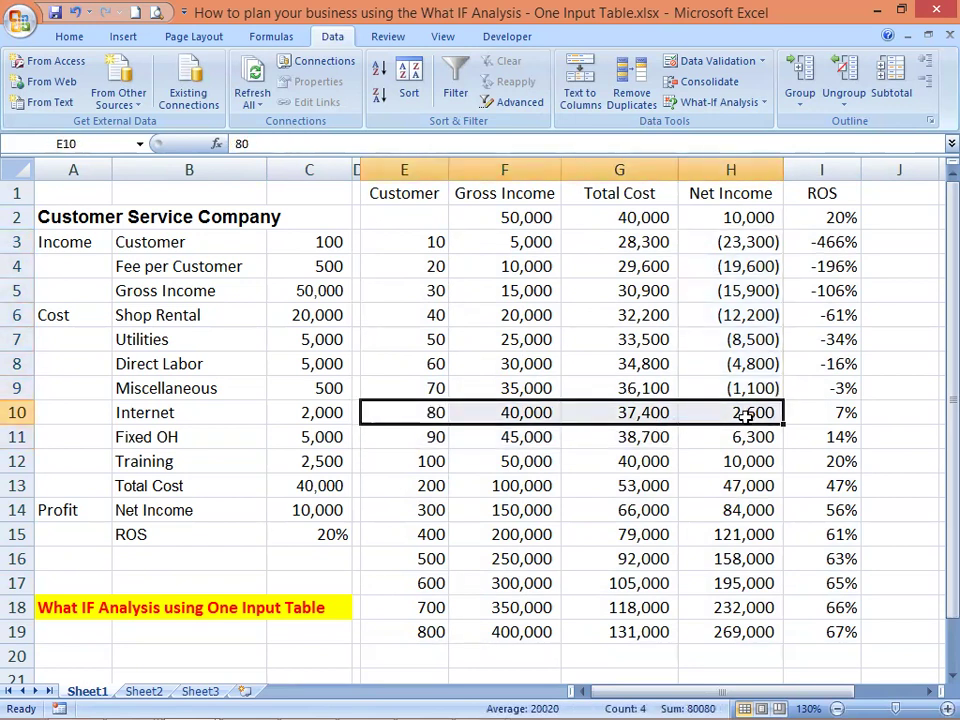
click(749, 415)
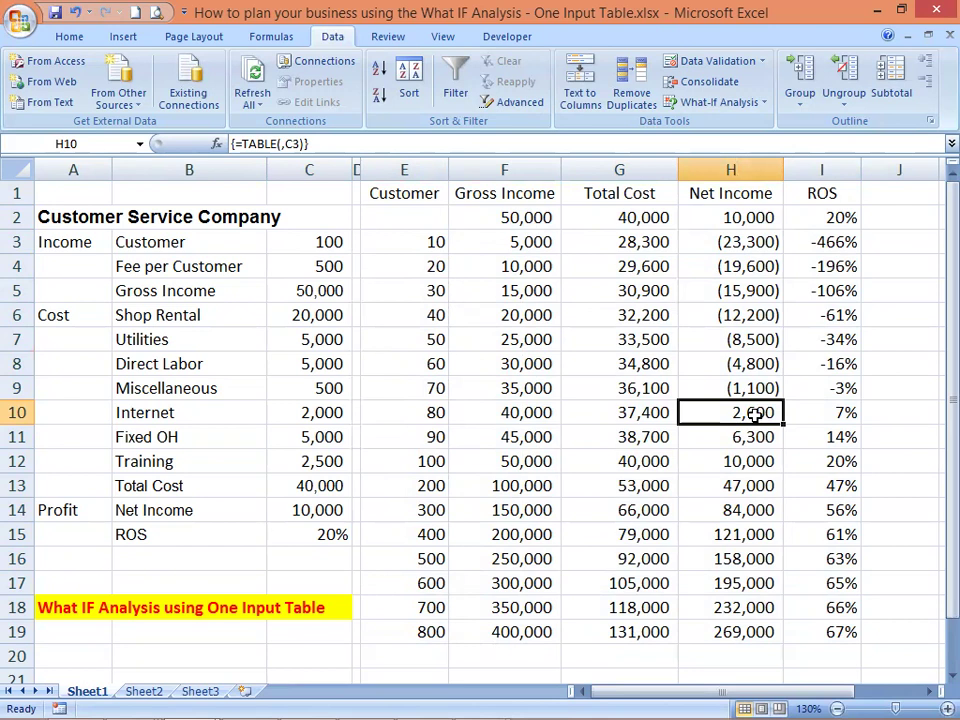
click(409, 412)
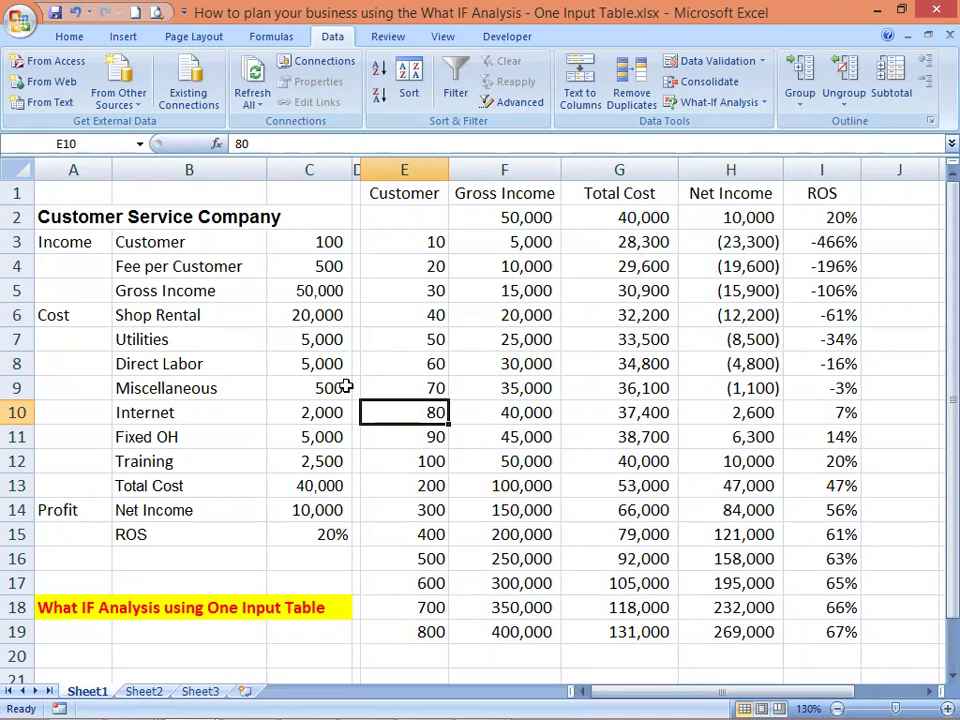
- Inspect the cost entries from Shop Rental in C6 down to Internet in C10 for fixed values and formulas
click(314, 318)
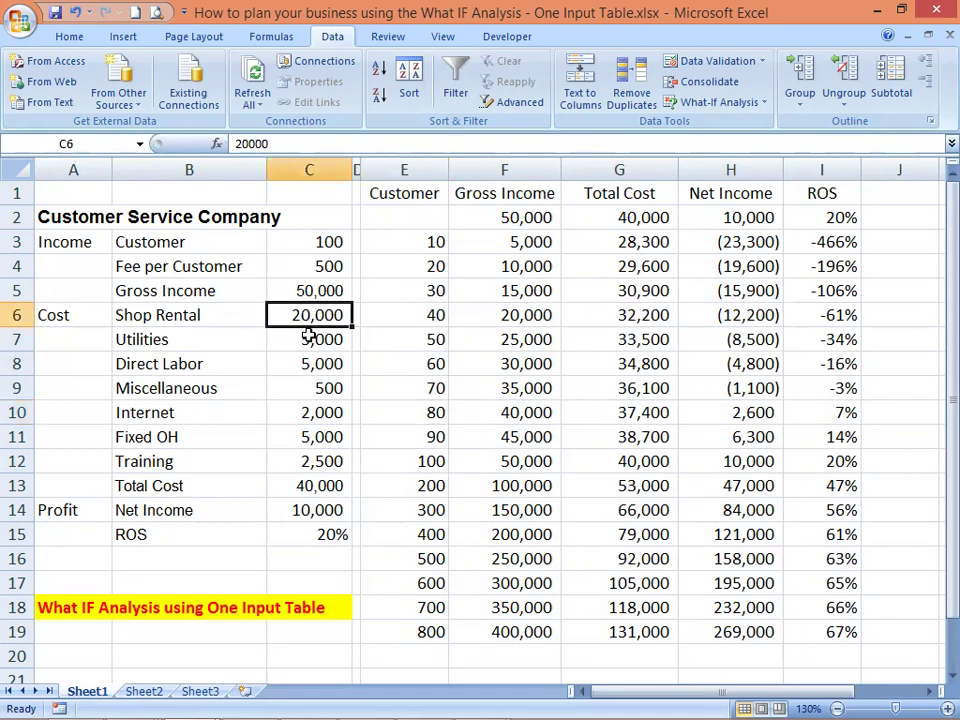
click(307, 339)
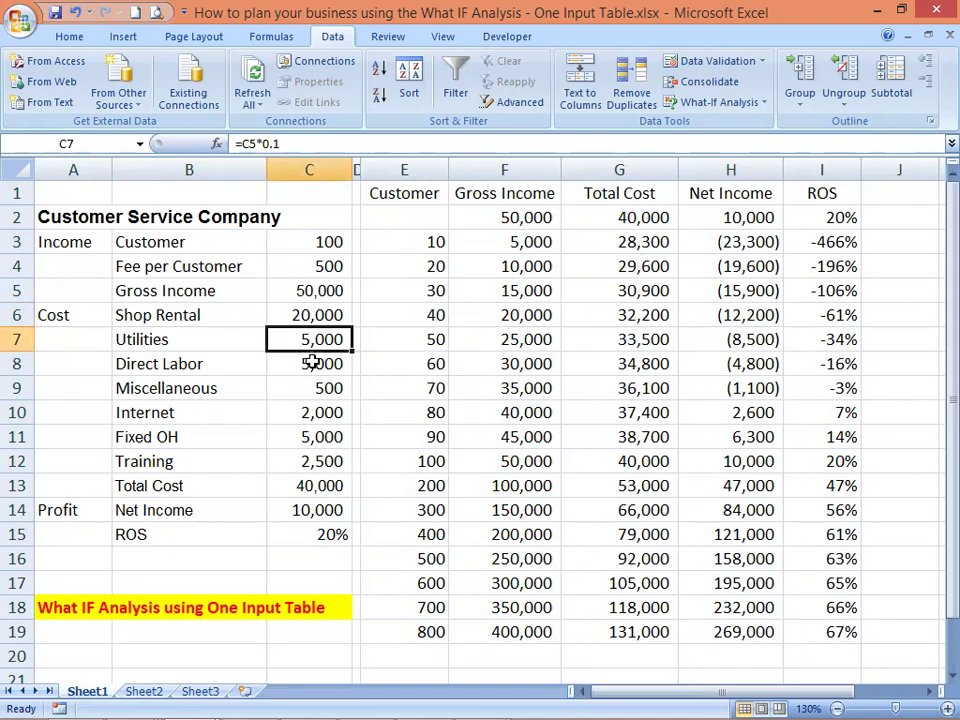
click(314, 364)
click(313, 386)
click(316, 413)
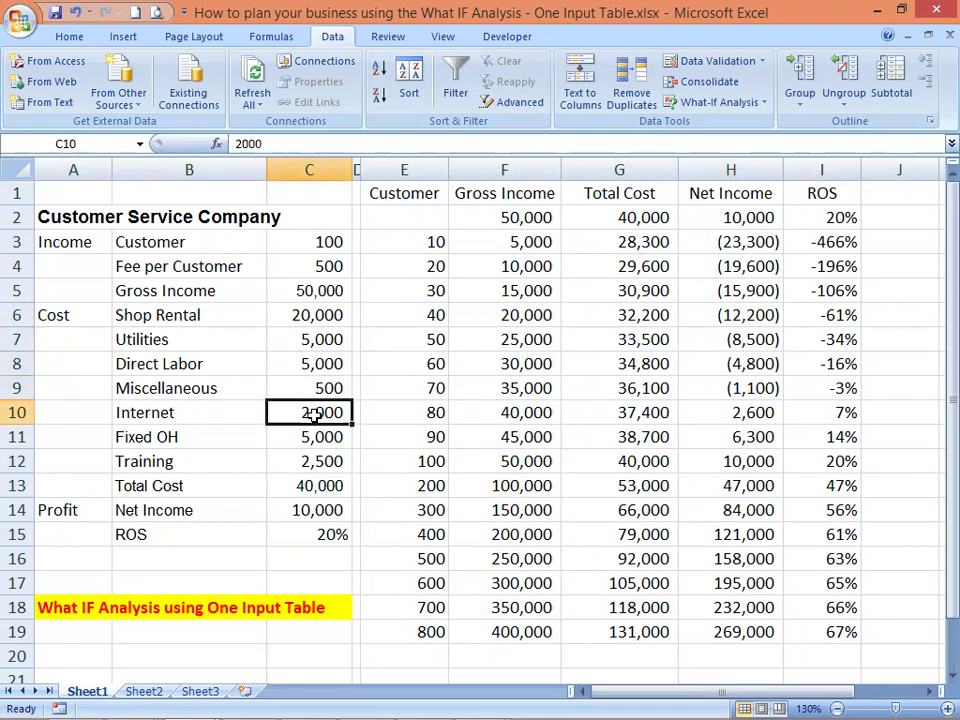
click(160, 412)
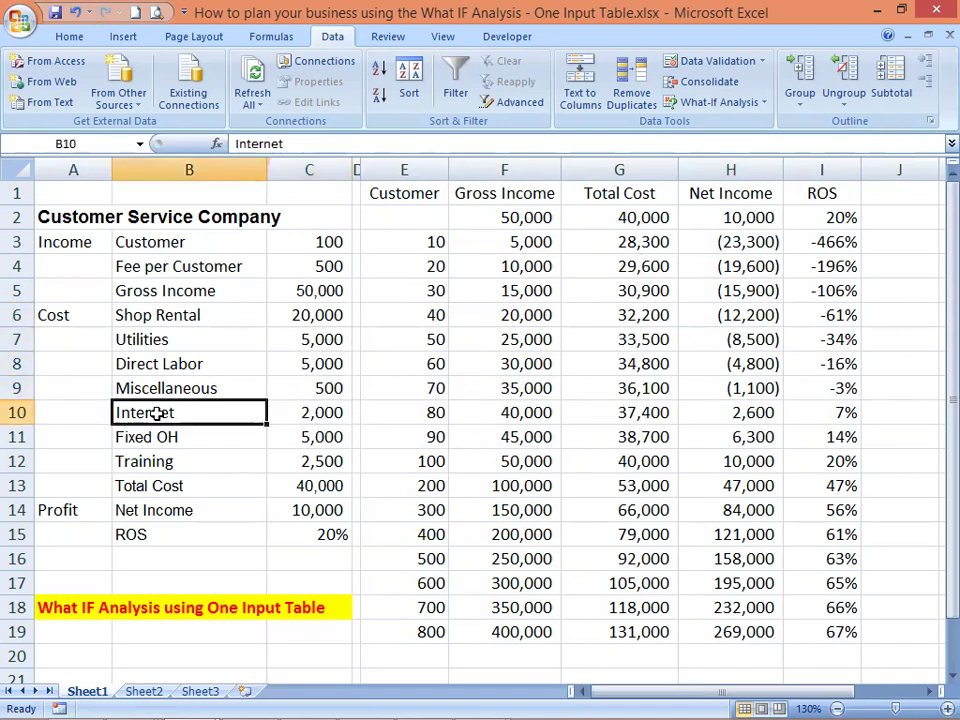
click(307, 412)
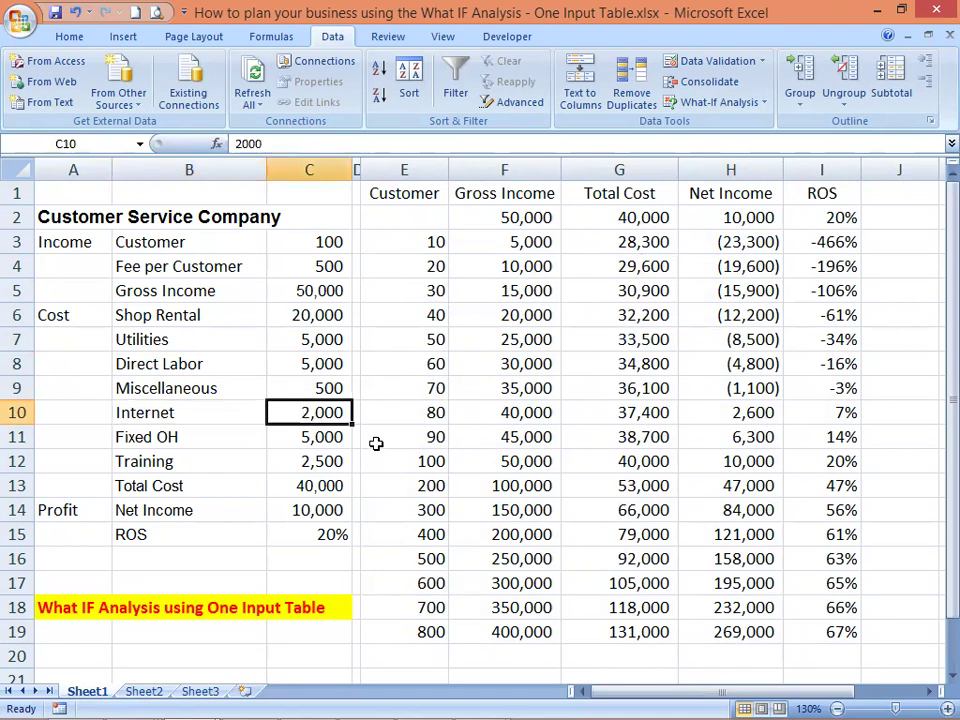
- Inspect the Fixed OH and Training cost entries in C11 and C12 and the Total Cost formula in C13
click(318, 437)
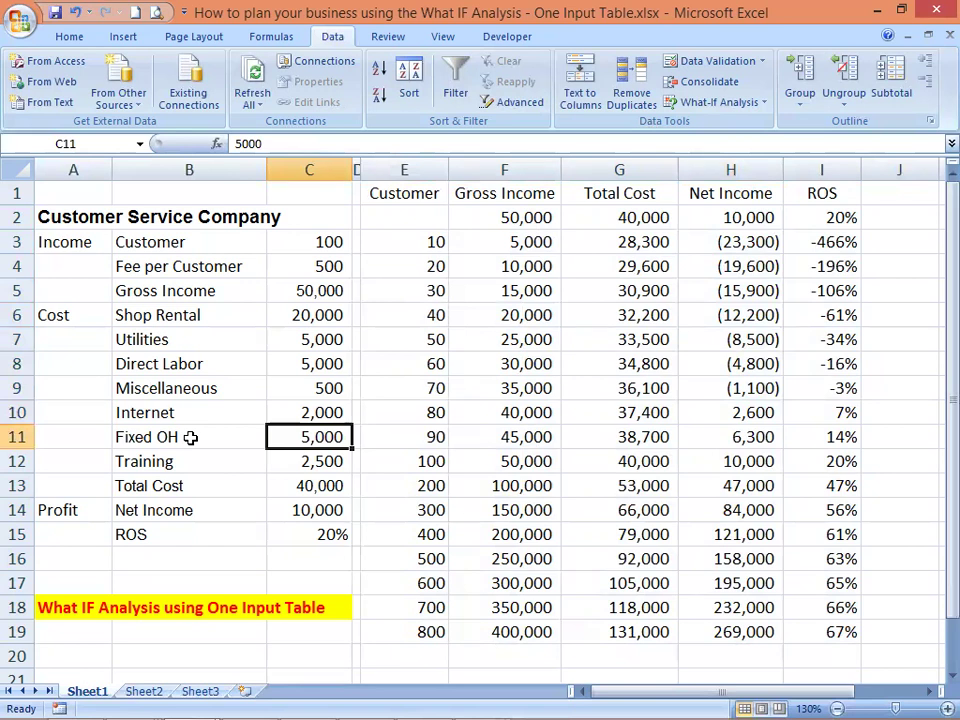
click(313, 458)
click(296, 485)
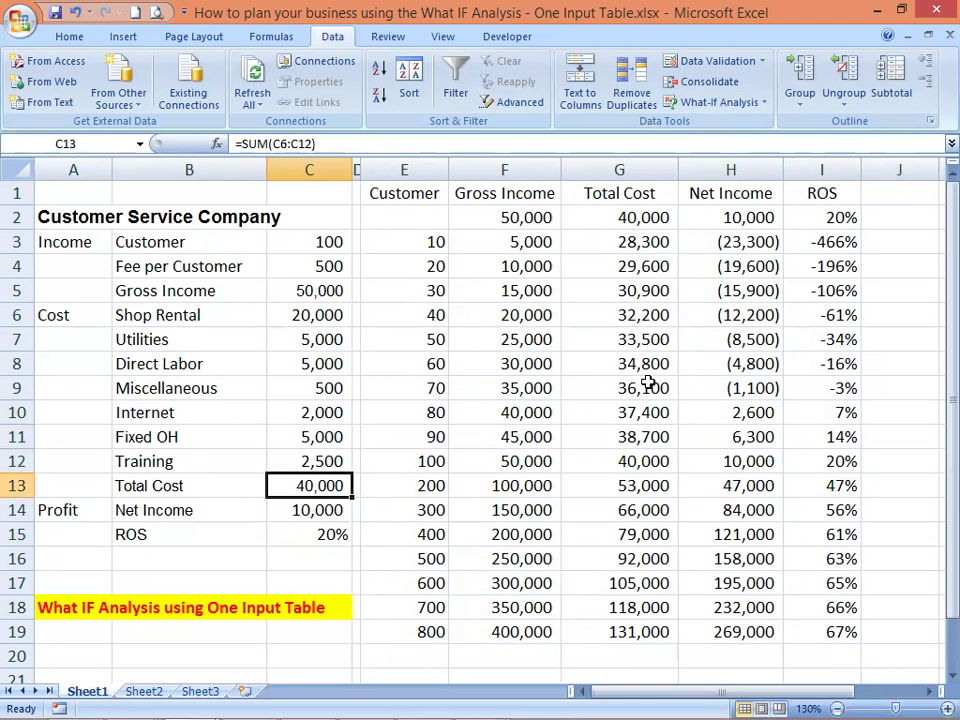
- Compare the mid-table customer counts in column E with their total cost in G8:G16 and gross income in F10:F14
click(427, 340)
drag(427, 340, 430, 559)
drag(650, 362, 619, 558)
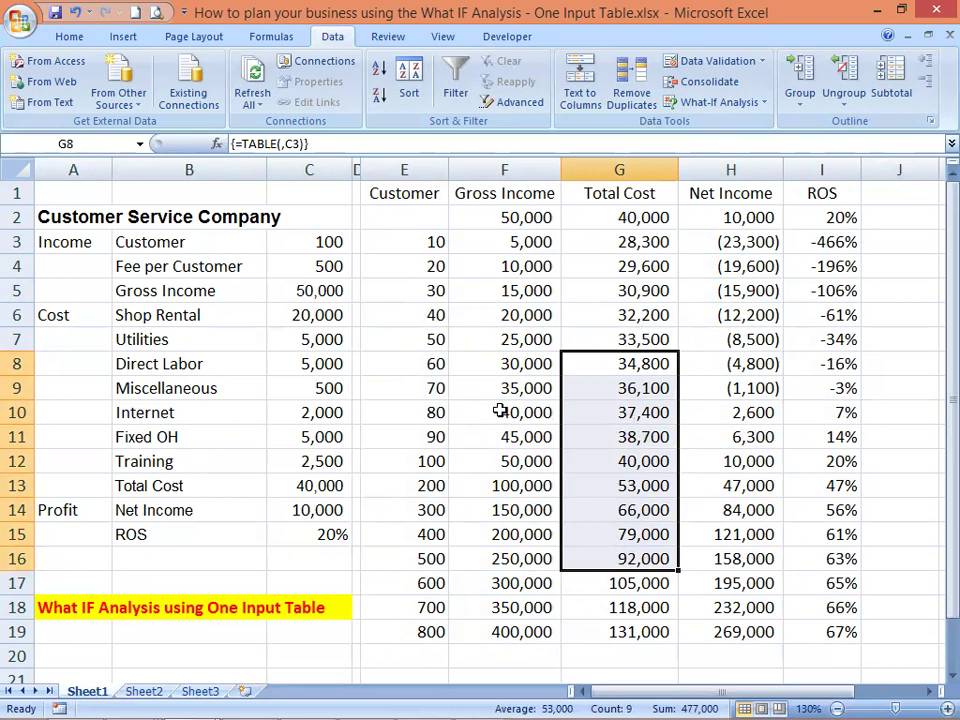
drag(530, 416, 522, 508)
drag(420, 416, 428, 488)
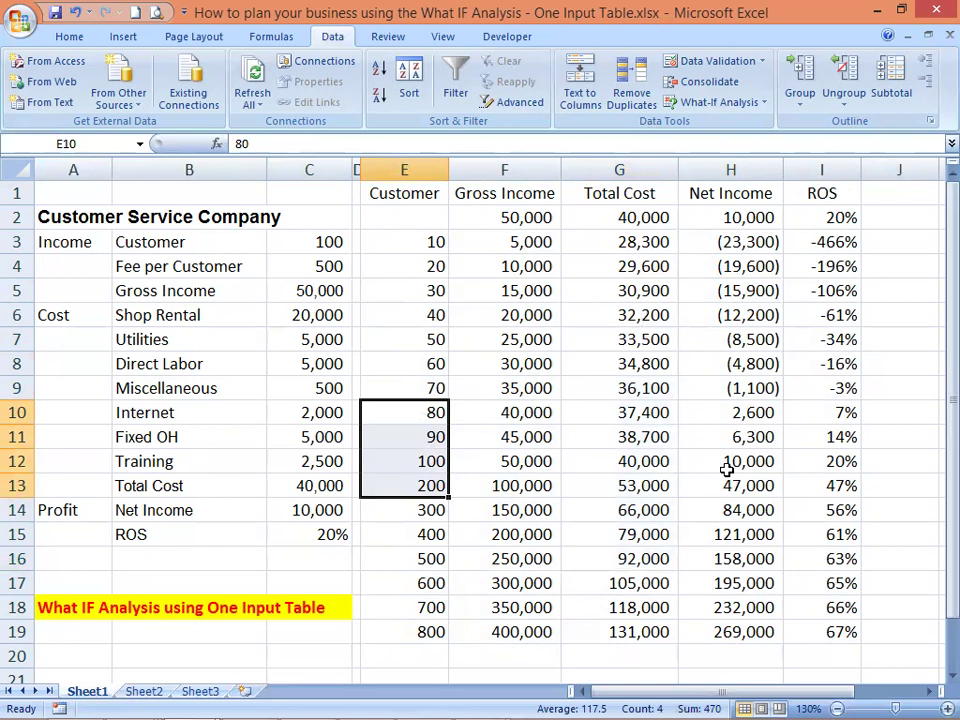
click(573, 457)
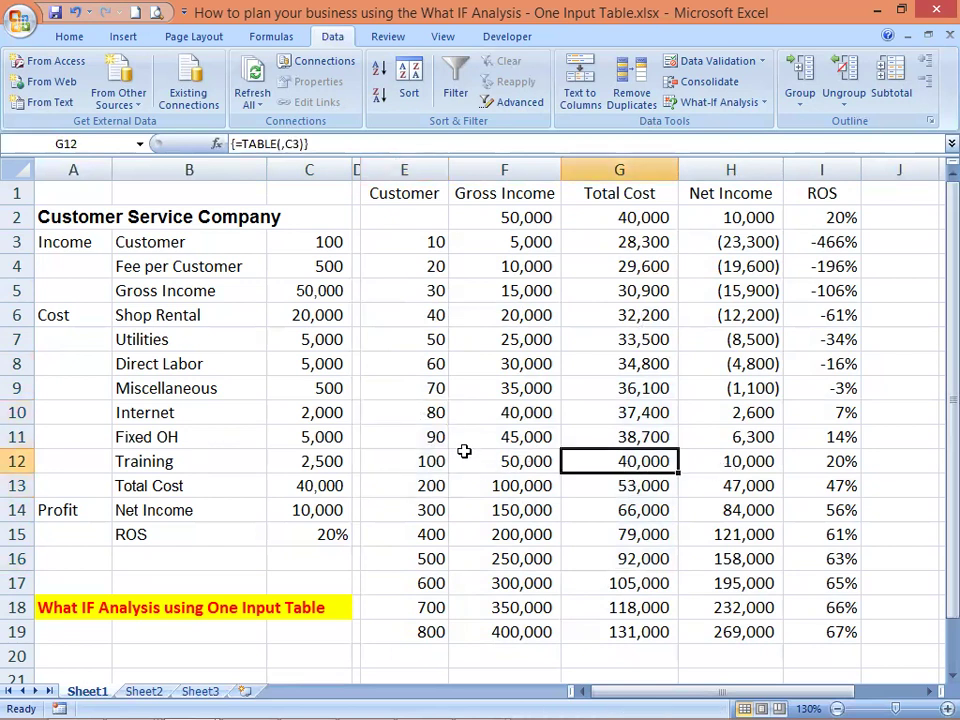
- Compare the net income for 80 customers in H10 with the net income for 800 customers in H19
click(433, 413)
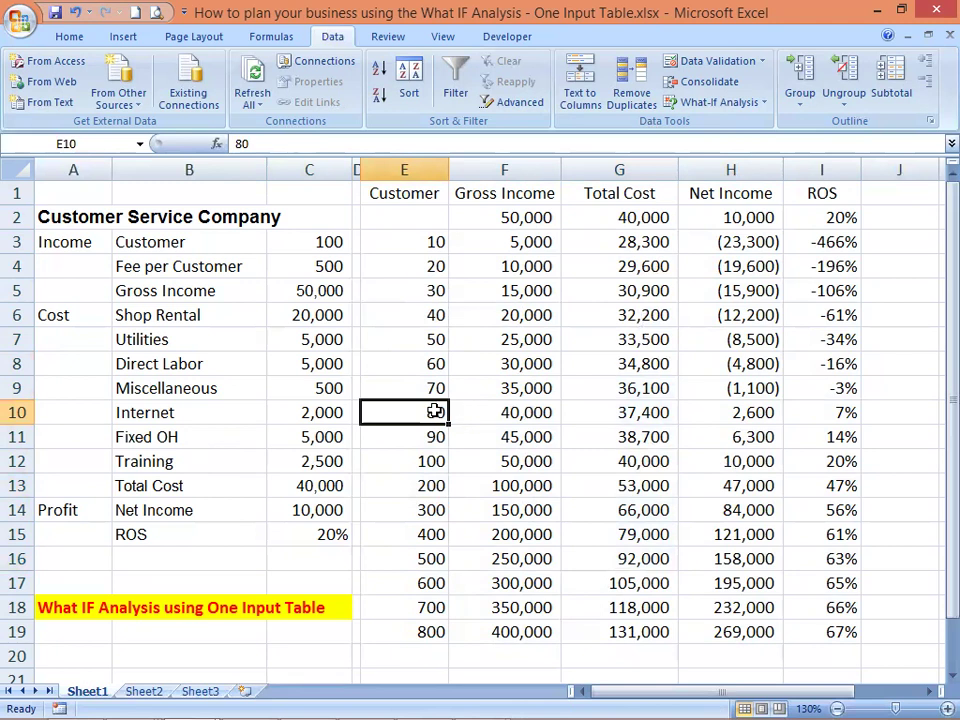
click(749, 410)
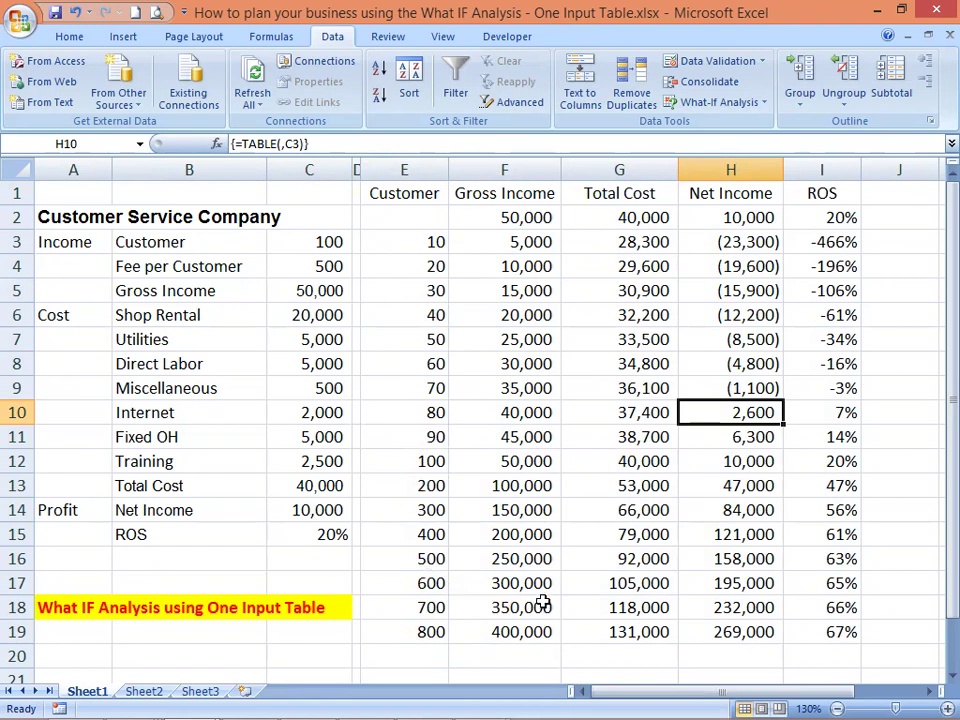
click(414, 631)
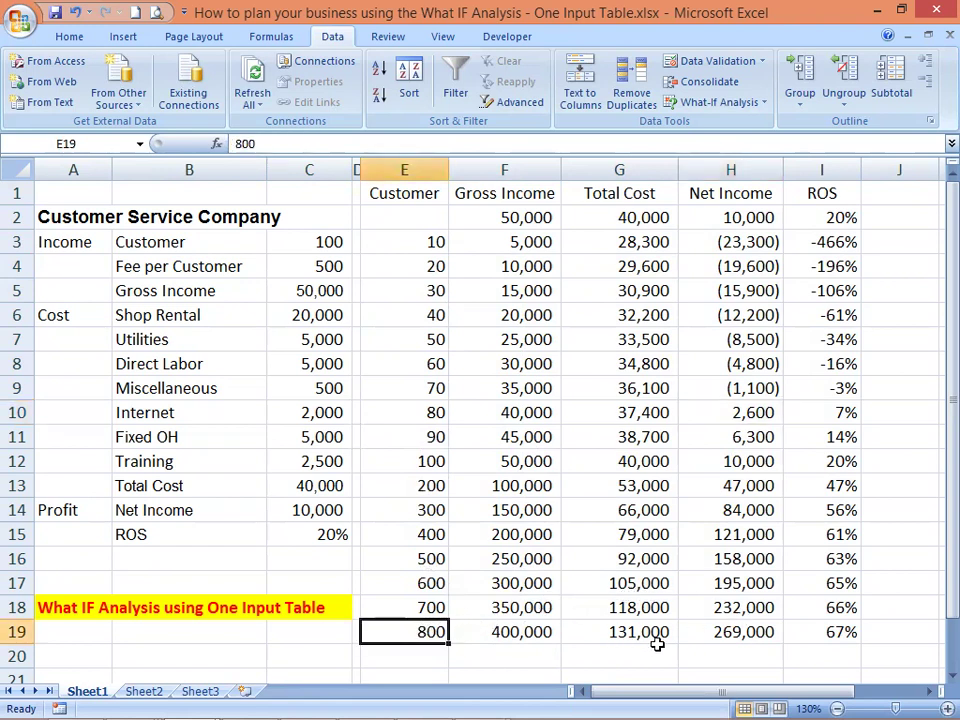
click(744, 632)
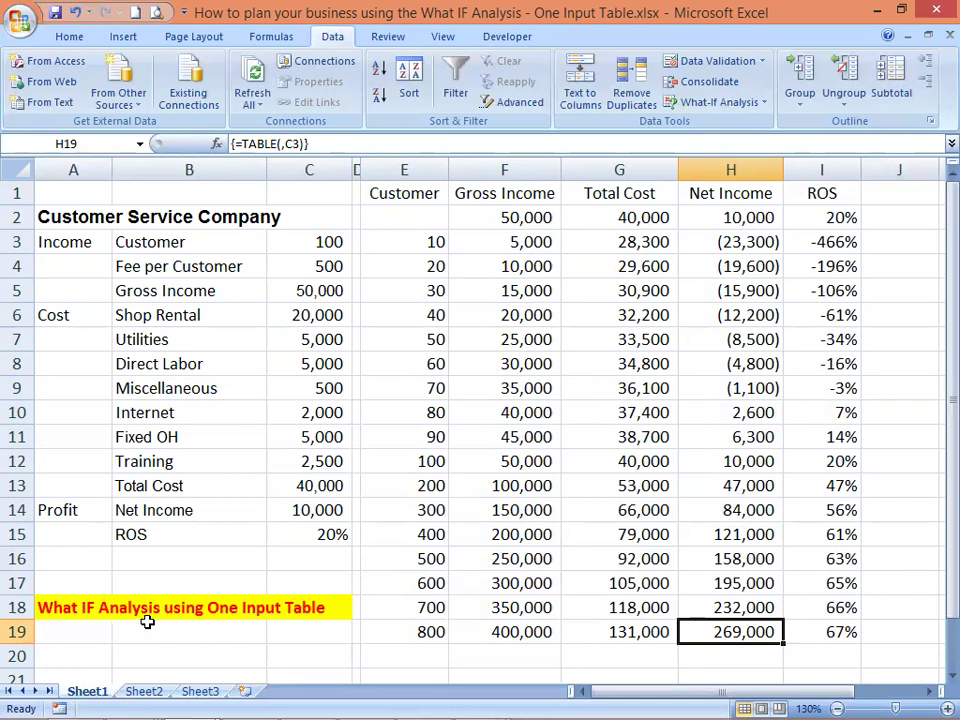
click(222, 631)
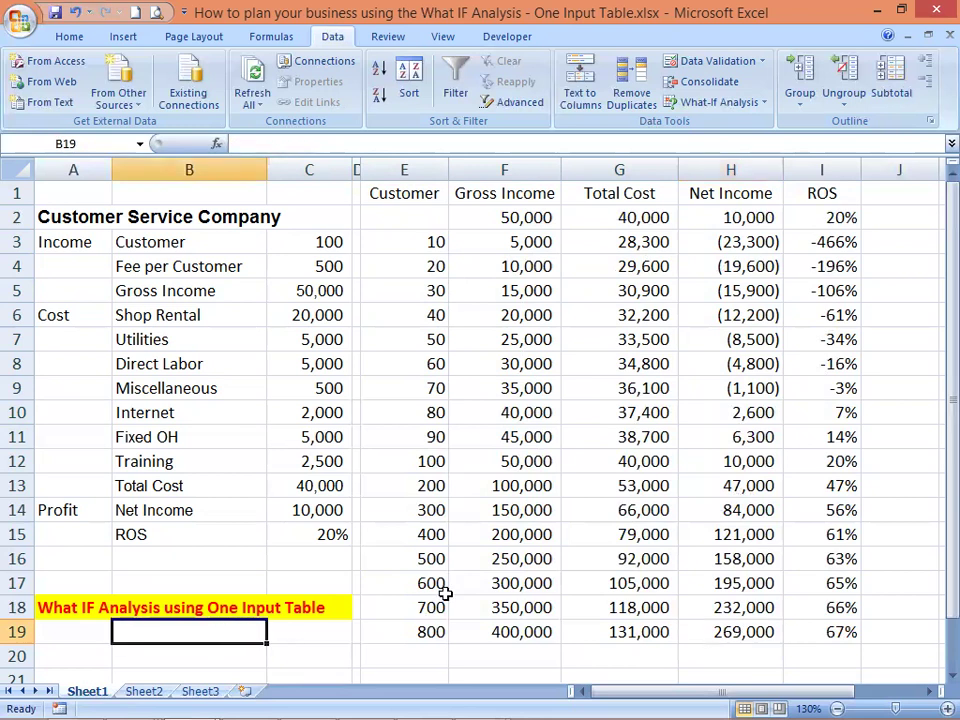